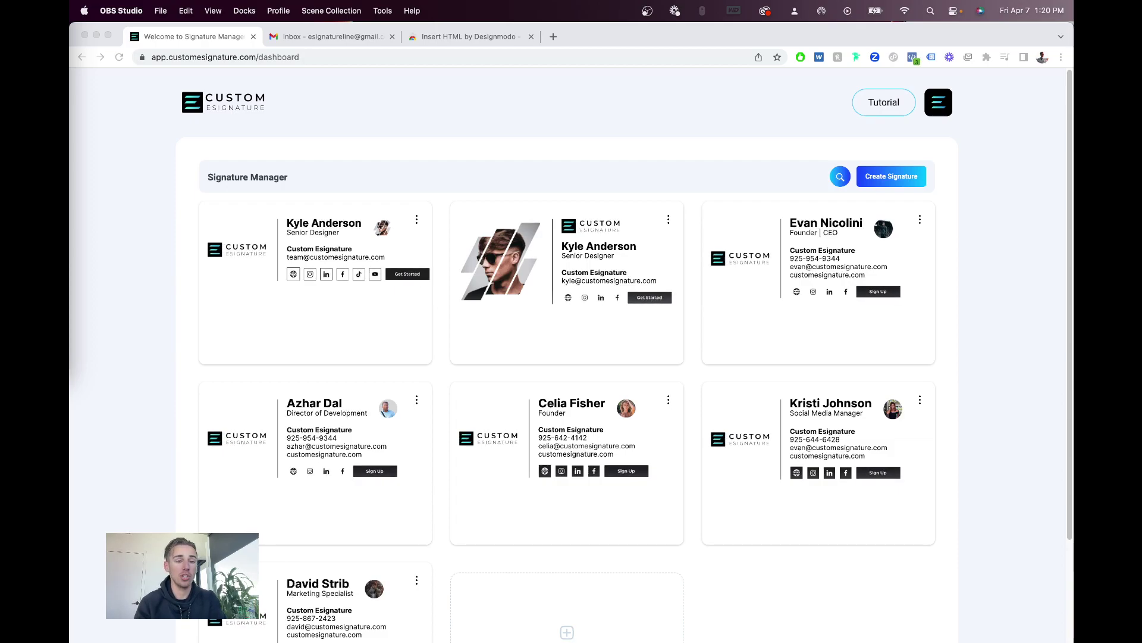
Copy the photo-style signature from Custom Esignature, then go back to the Gmail inbox
left_click(670, 219)
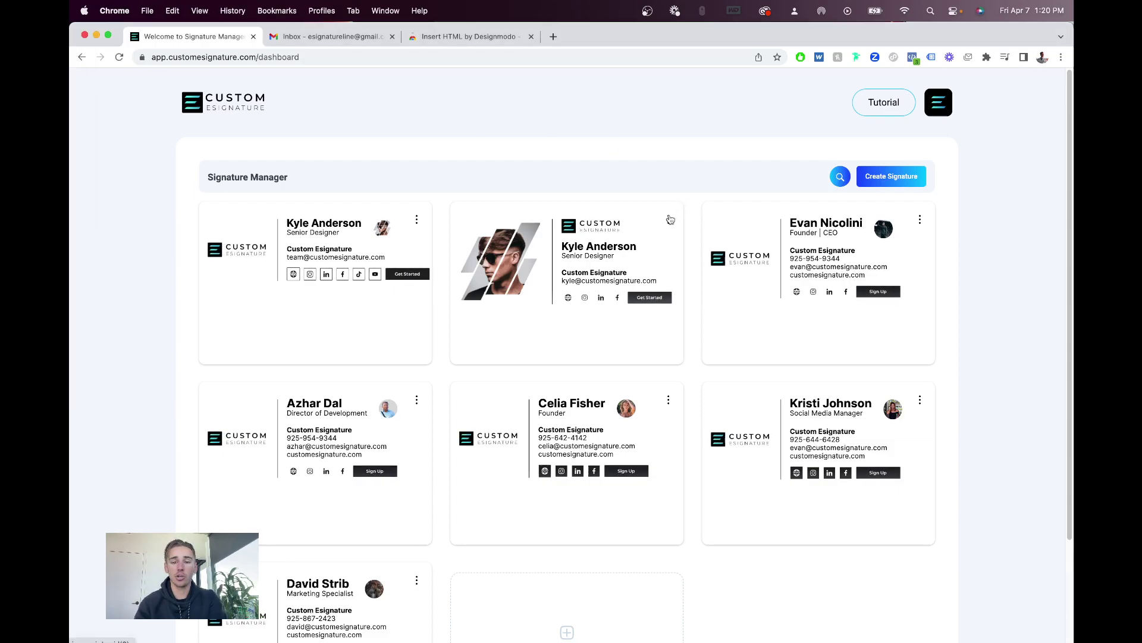
left_click(669, 219)
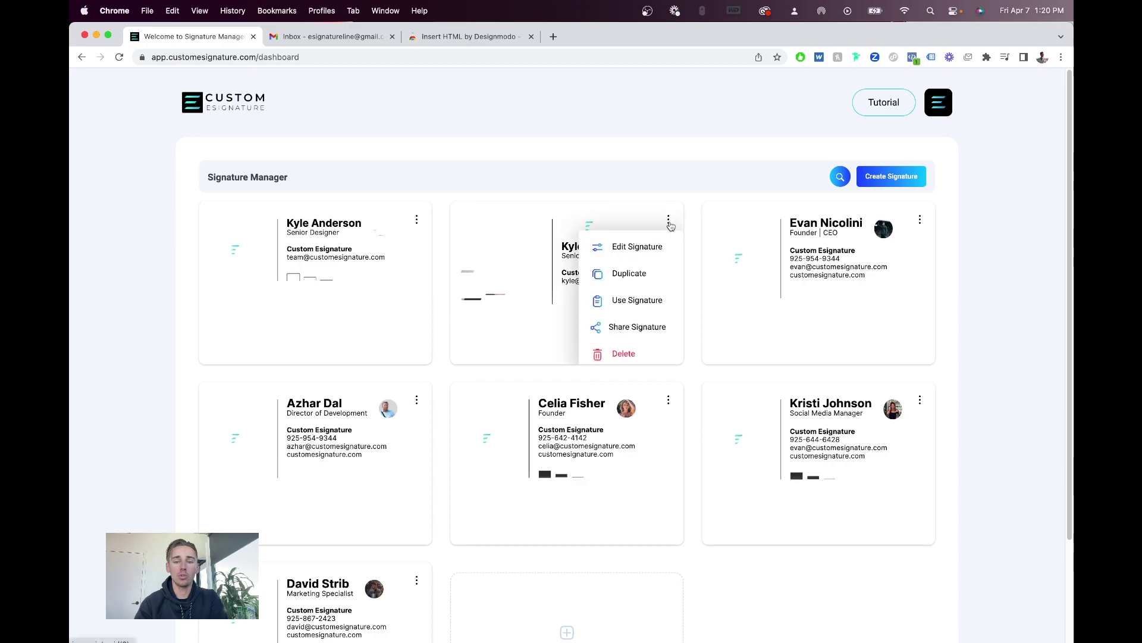
left_click(634, 299)
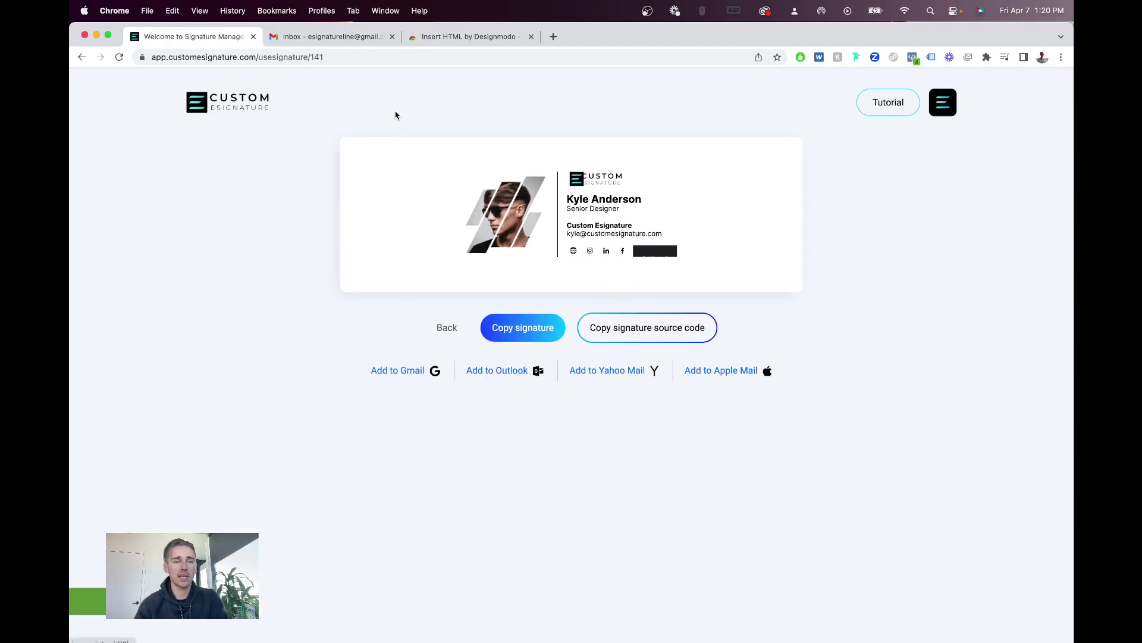
left_click(349, 35)
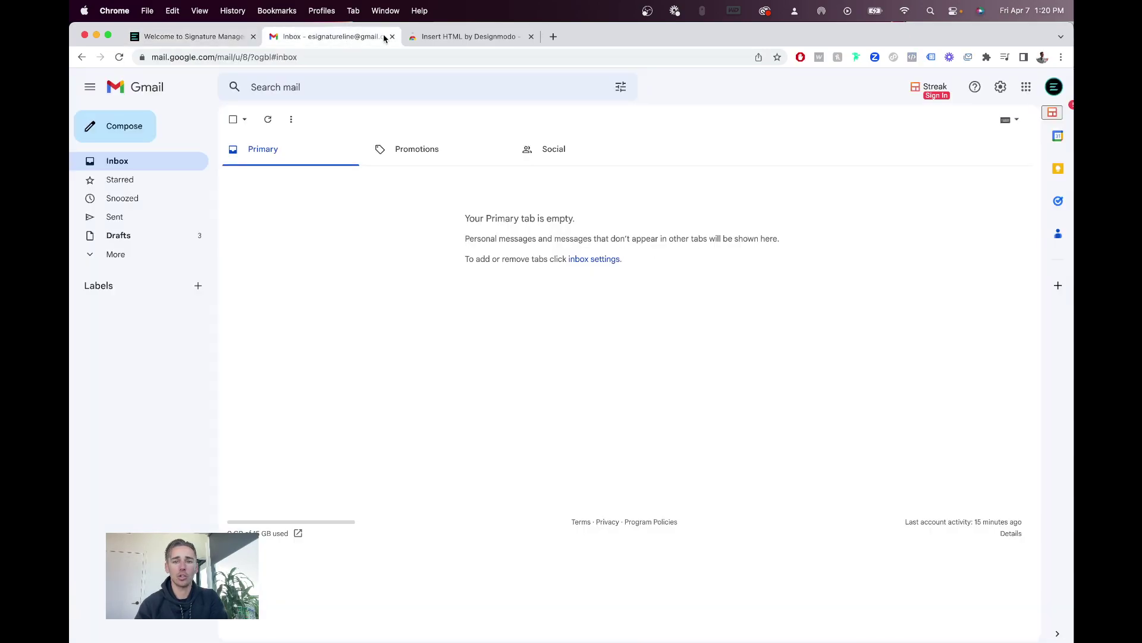
Create a new Gmail signature named 'test' and paste the copied photo signature into it
left_click(1000, 87)
left_click(958, 149)
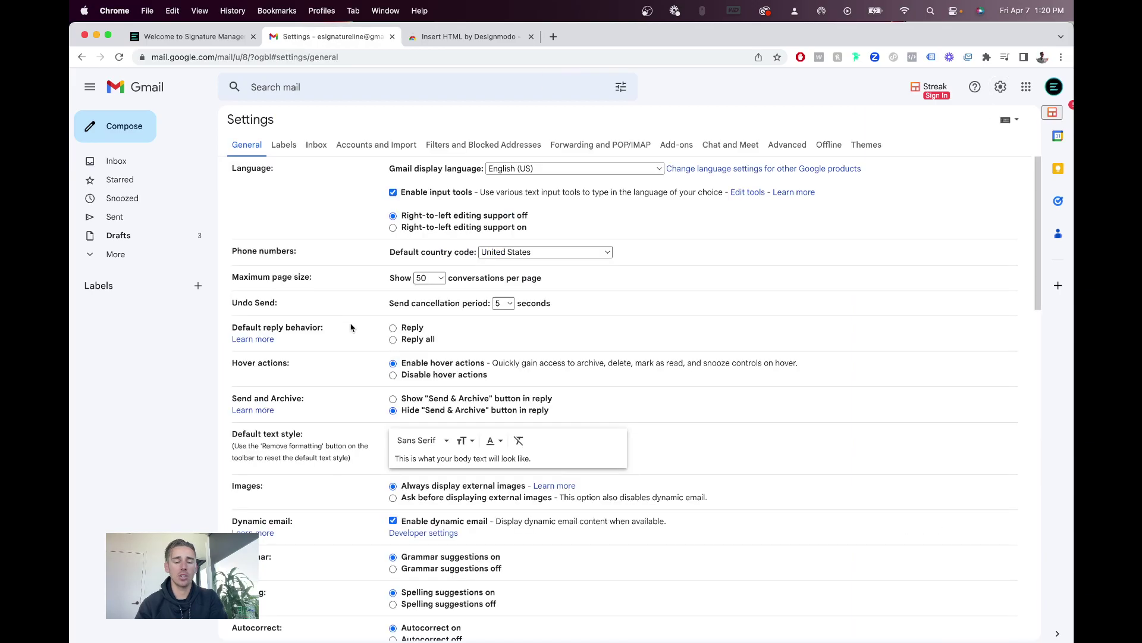
scroll(350, 327, "down", 15)
scroll(350, 326, "down", 5)
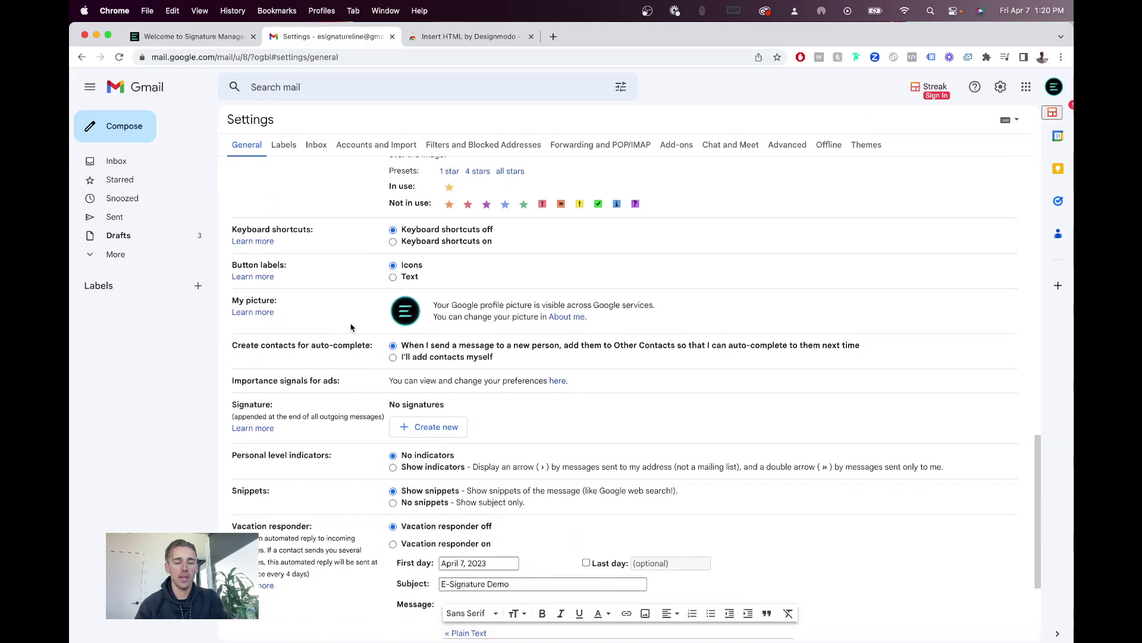
left_click(428, 326)
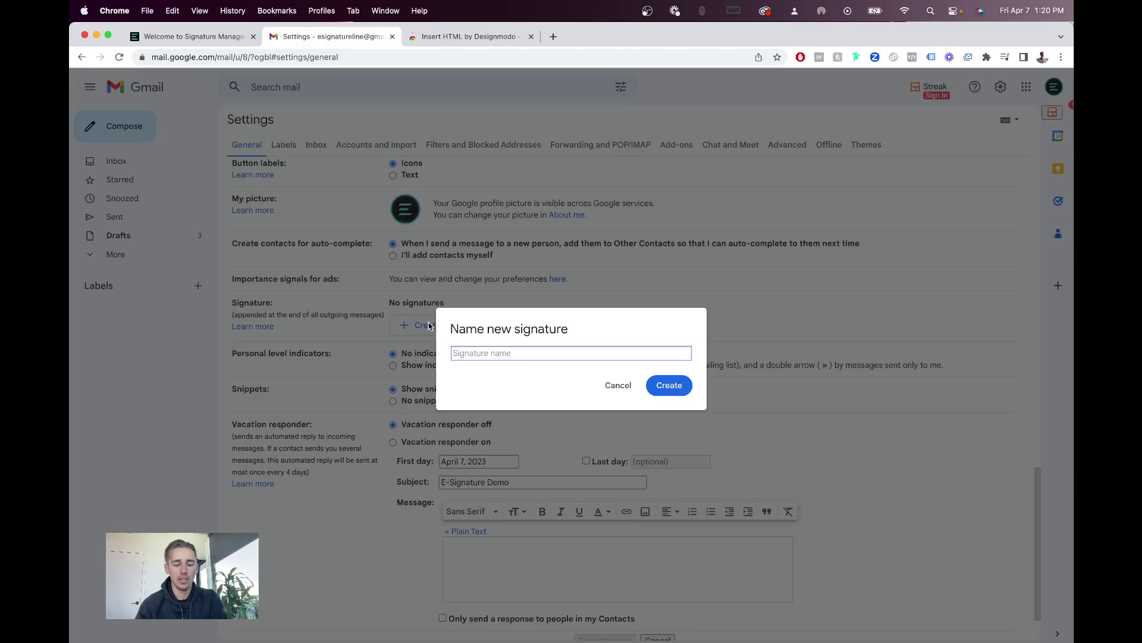
type("test")
left_click(667, 385)
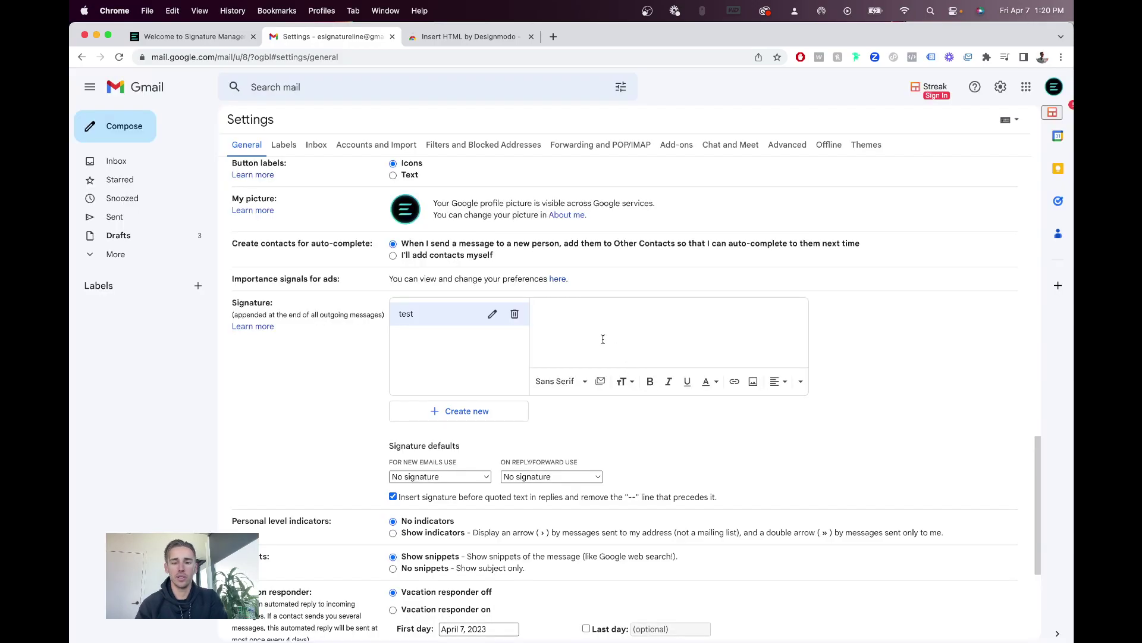
key("super+v")
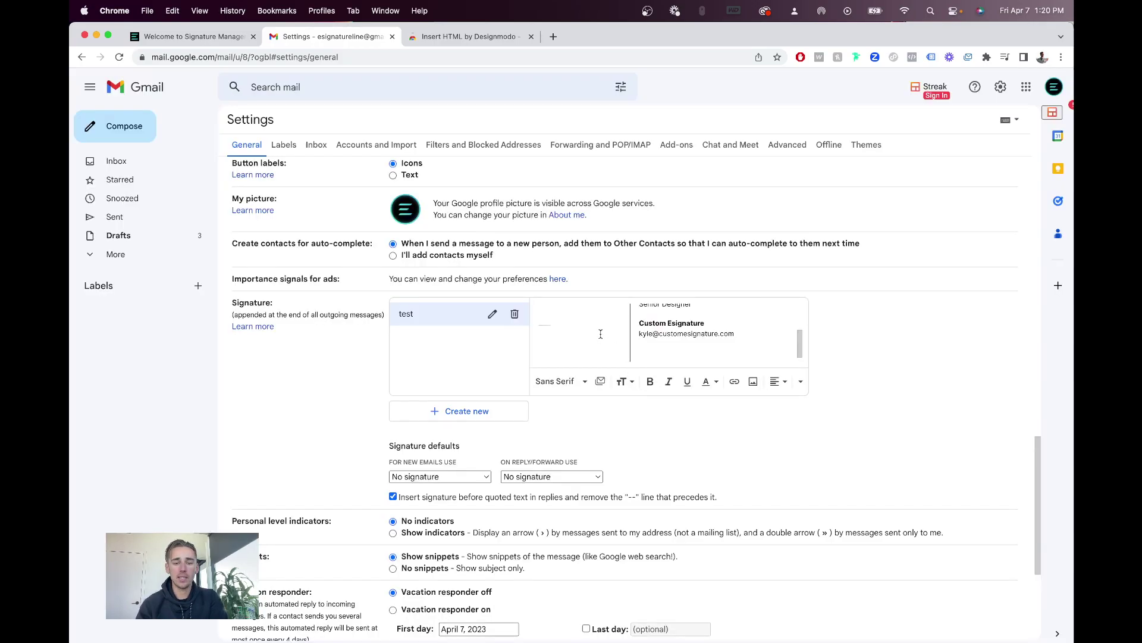
Make 'test' the default for new emails and replies, save, and check it in a discarded draft
left_click(428, 477)
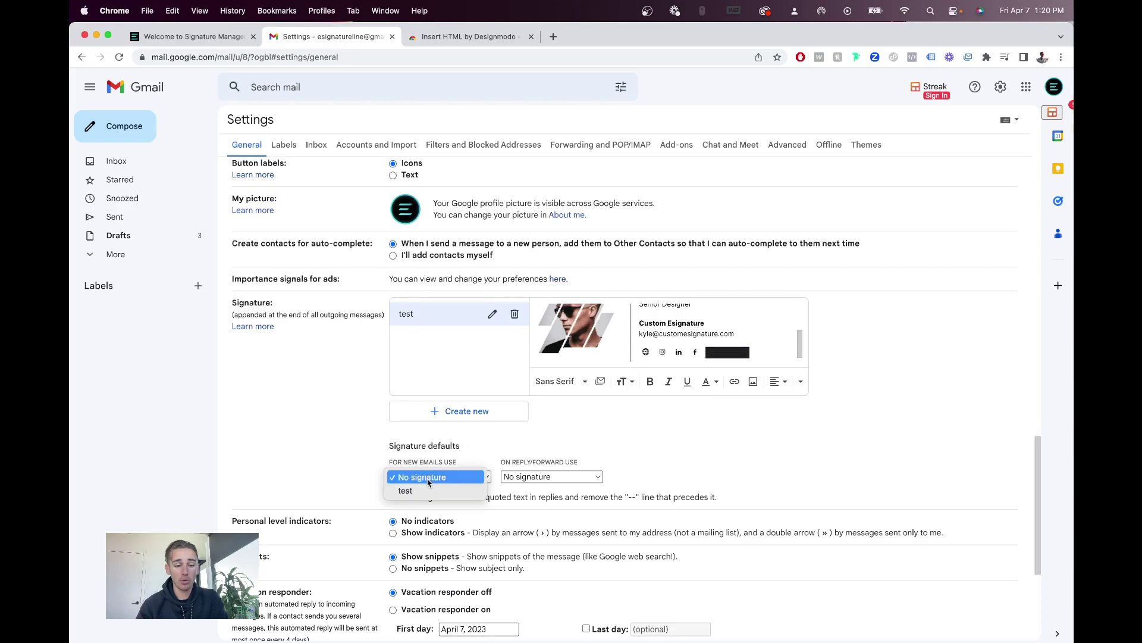
left_click(464, 490)
left_click(536, 476)
left_click(526, 490)
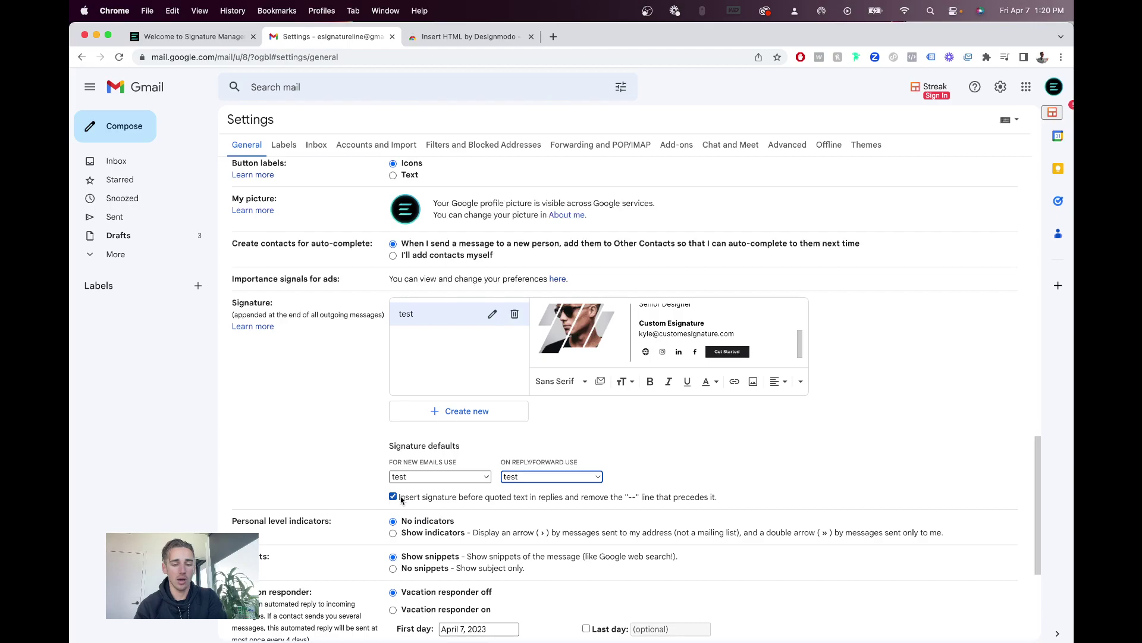
scroll(401, 499, "down", 5)
left_click(598, 578)
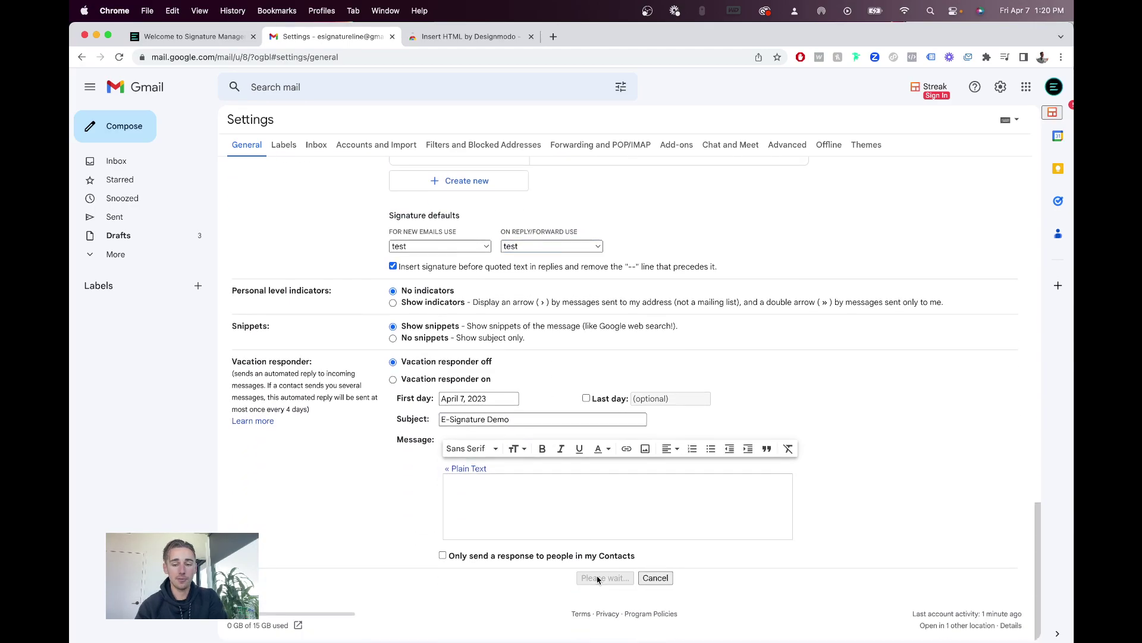
left_click(137, 131)
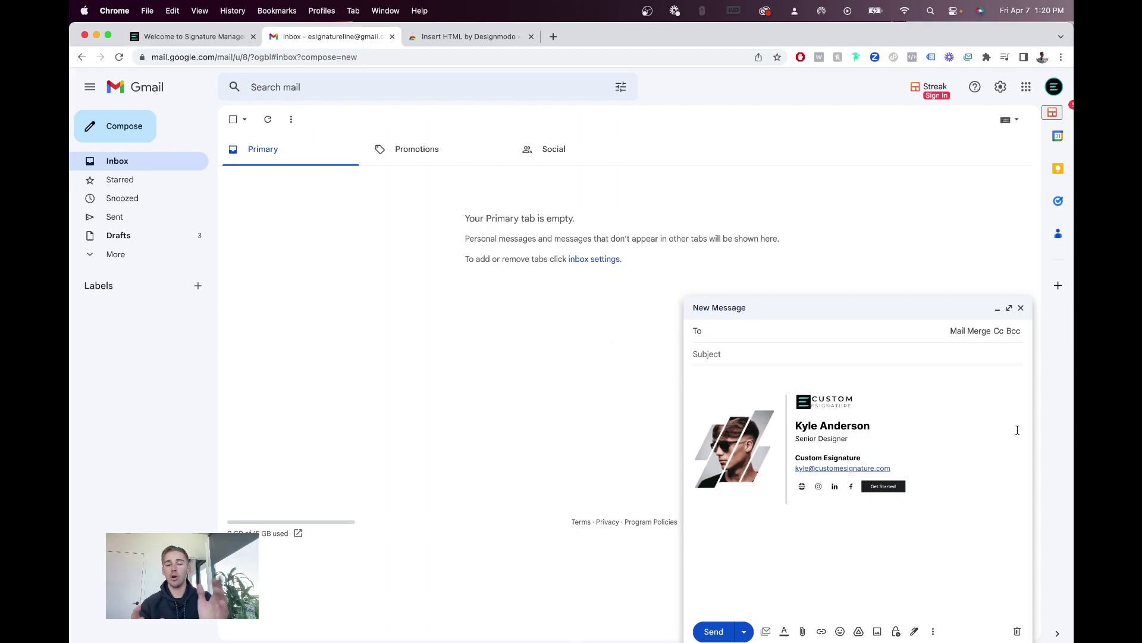
left_click(1018, 632)
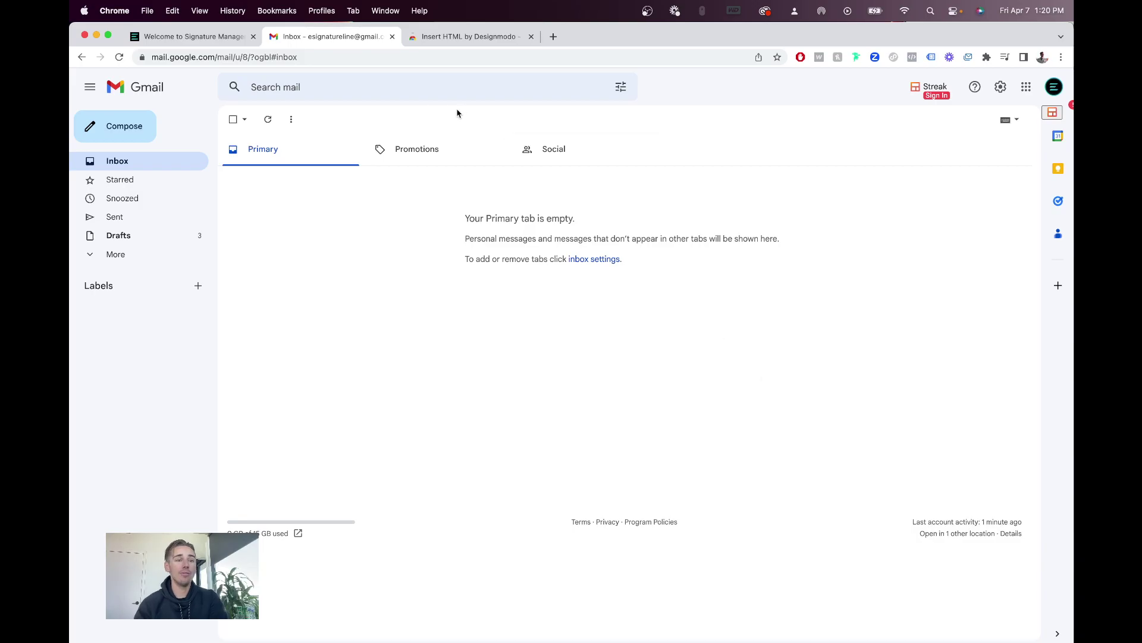
Copy the logo-style signature with social icons from the Custom Esignature dashboard, then return to Gmail
left_click(190, 36)
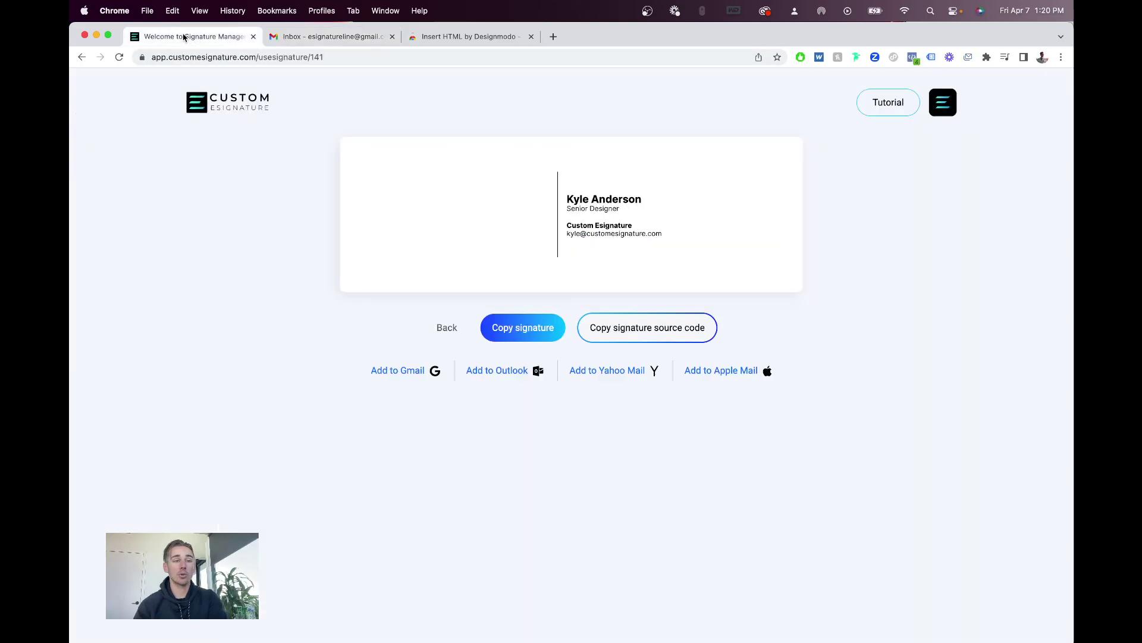
left_click(224, 114)
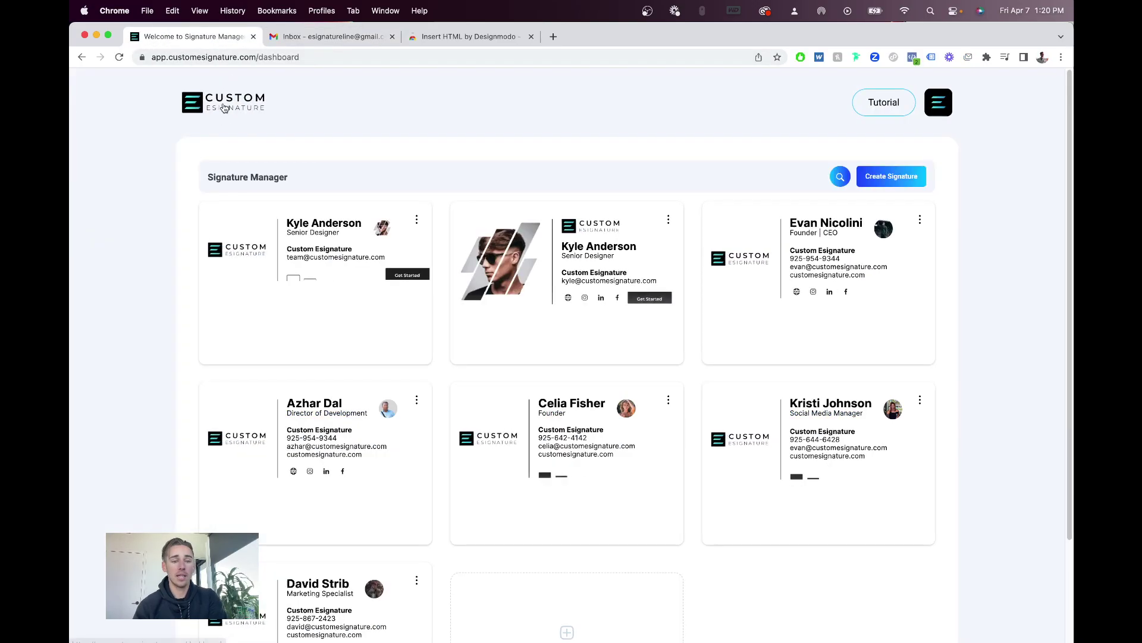
left_click(416, 220)
left_click(387, 299)
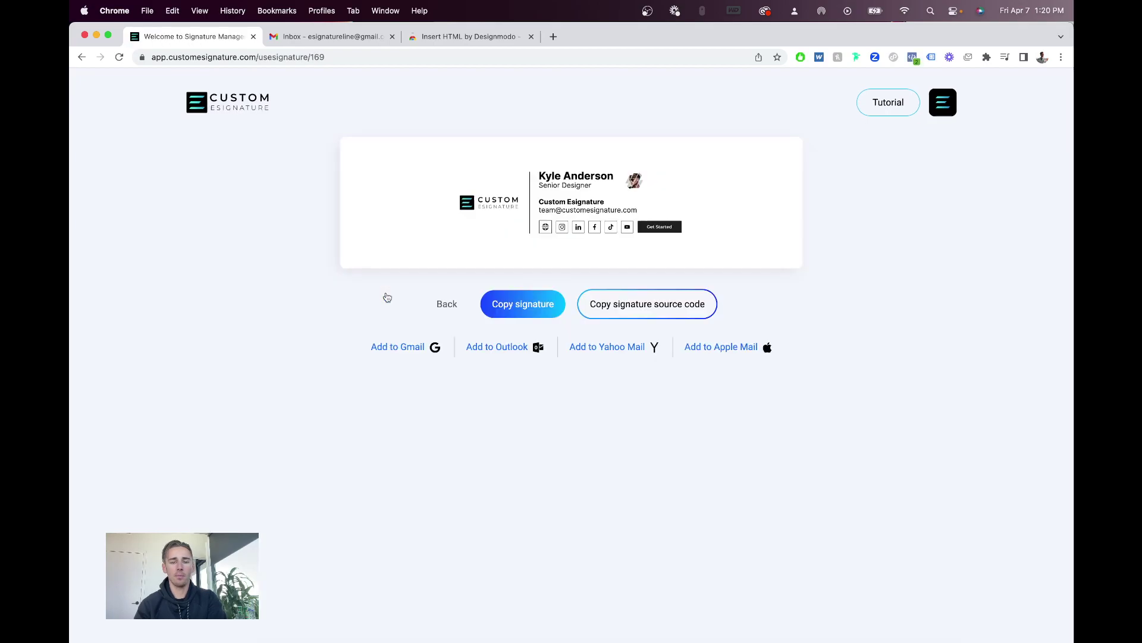
left_click(523, 304)
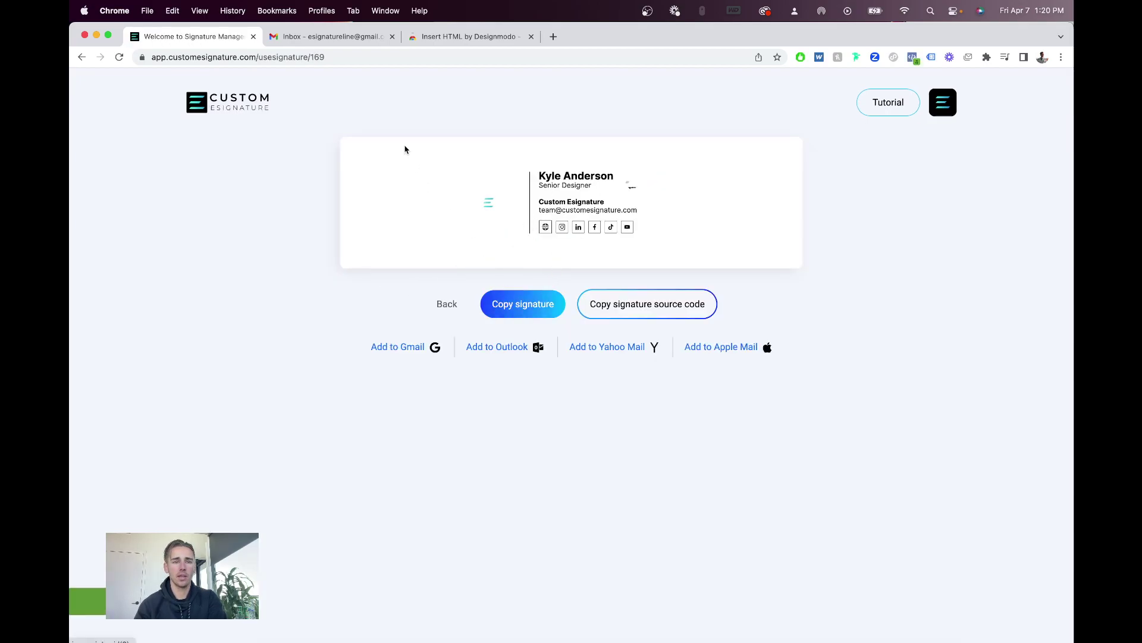
left_click(328, 36)
Create a new Gmail signature named 'test 2' and paste the copied logo signature into it
left_click(1000, 87)
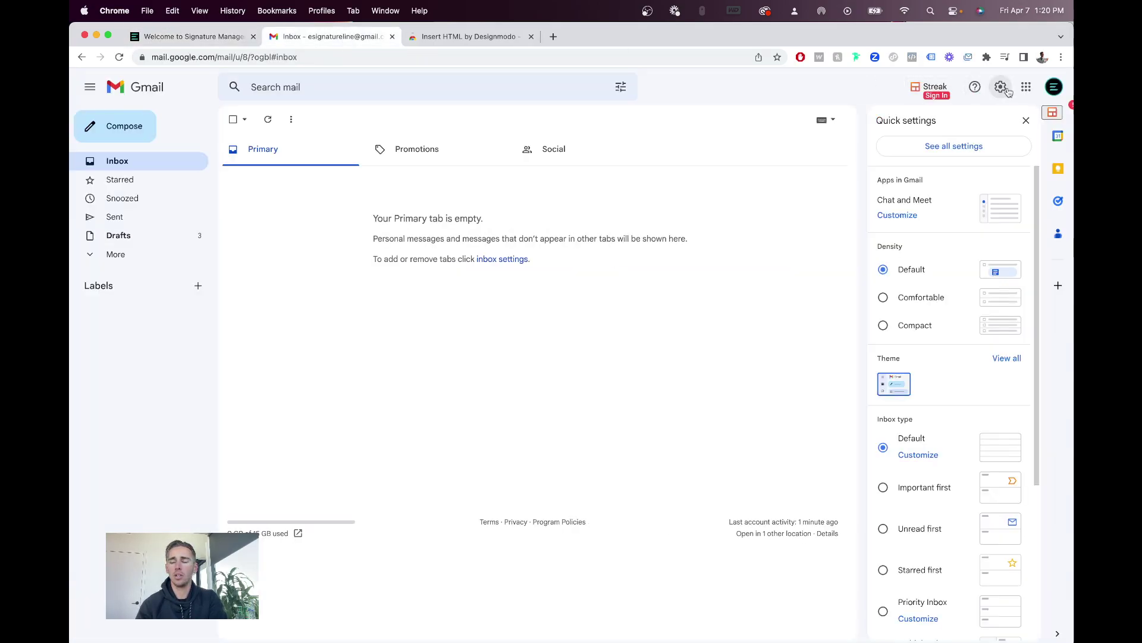
left_click(953, 145)
scroll(558, 278, "down", 20)
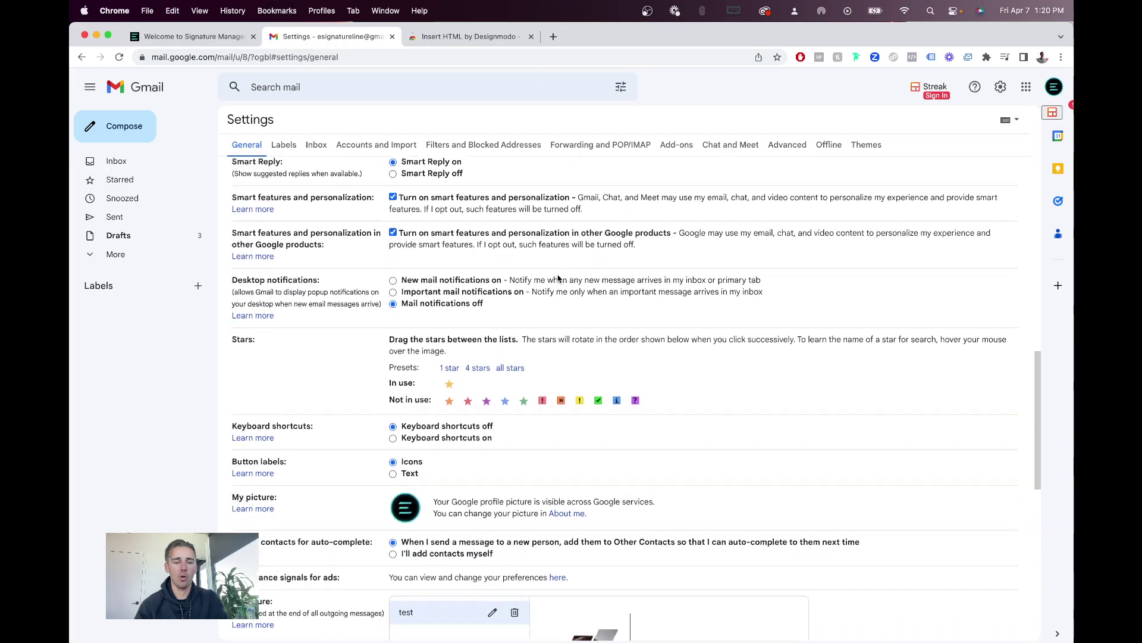
left_click(481, 399)
type("test 2")
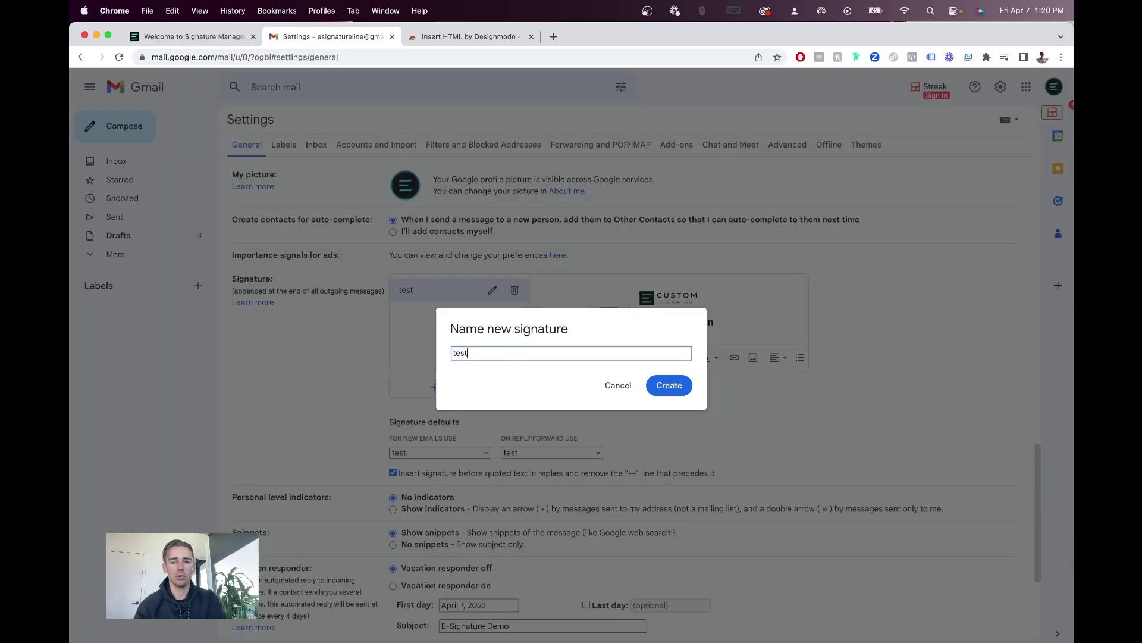
left_click(679, 383)
key("super+v")
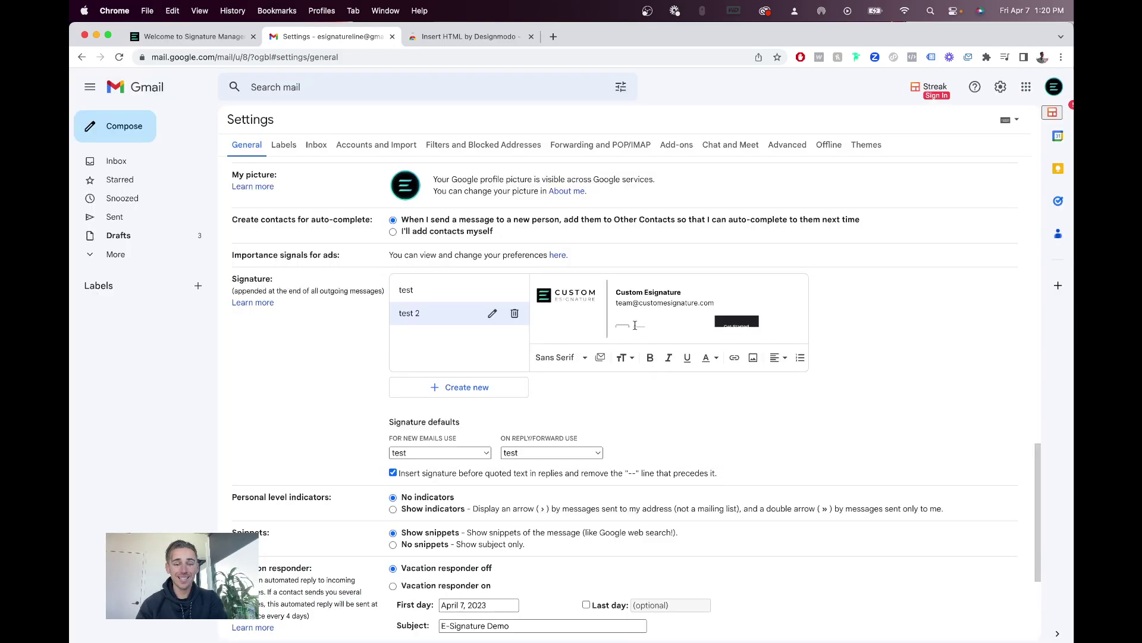
Try saving the settings and dismiss the signature-too-long warning
scroll(627, 357, "down", 5)
left_click(594, 582)
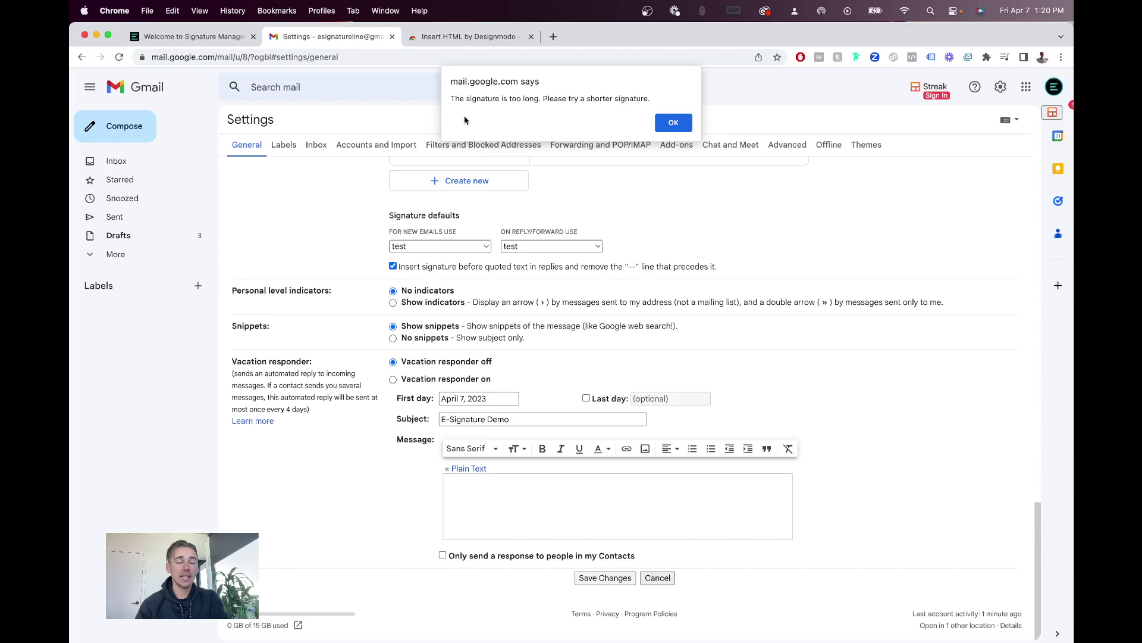
left_click(673, 122)
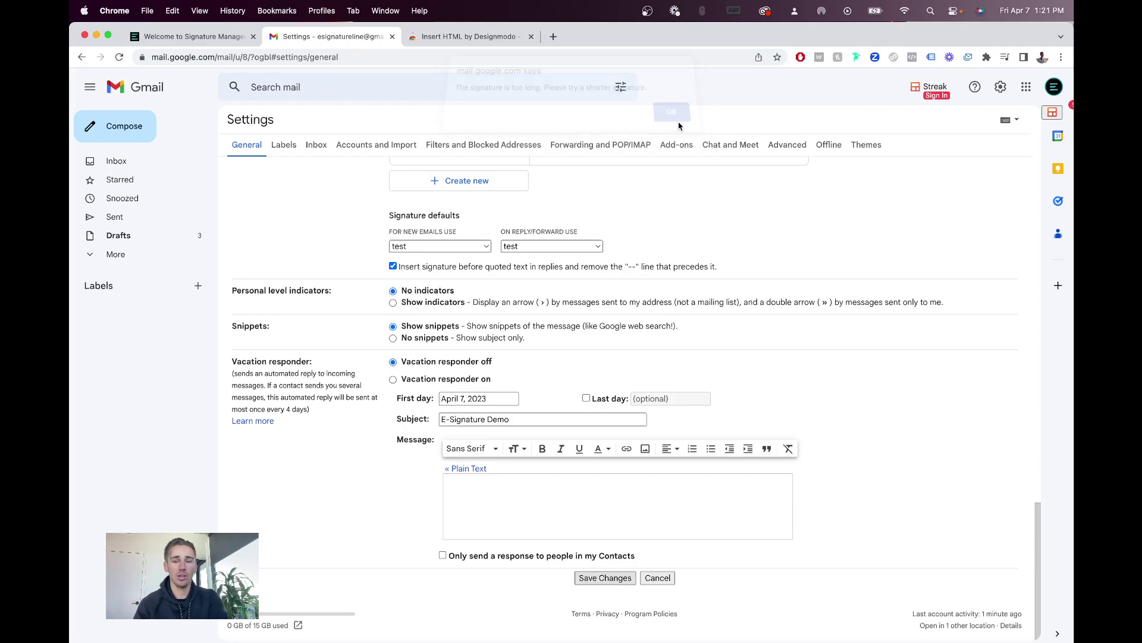
scroll(652, 227, "up", 5)
scroll(652, 227, "up", 2)
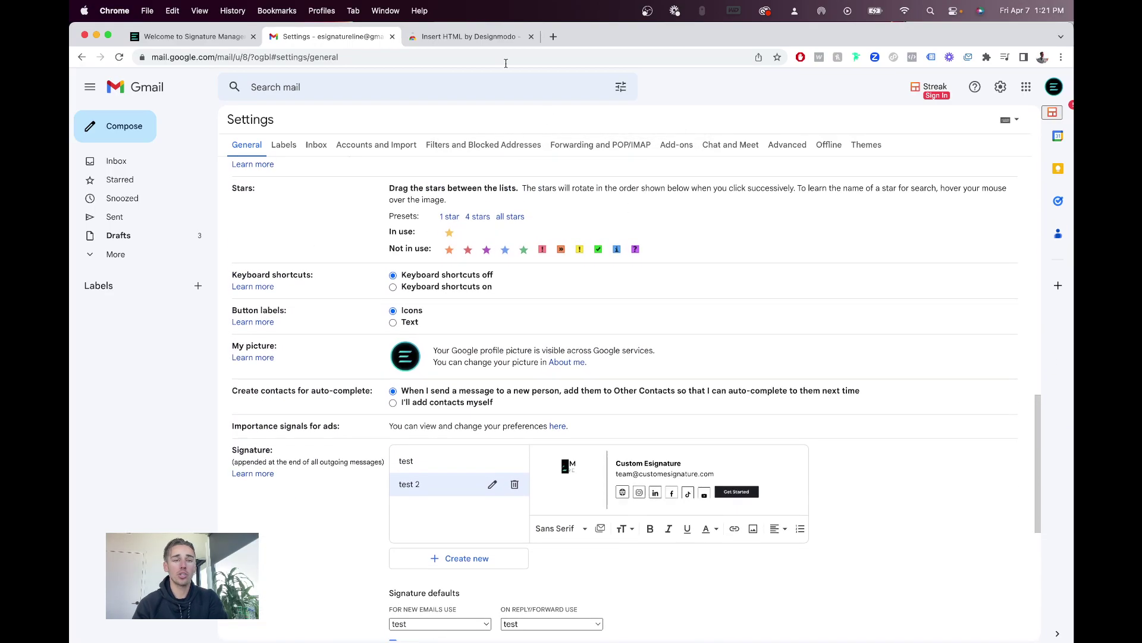
Check the Insert HTML by Designmodo extension page, then clear all content from the 'test 2' signature
left_click(471, 38)
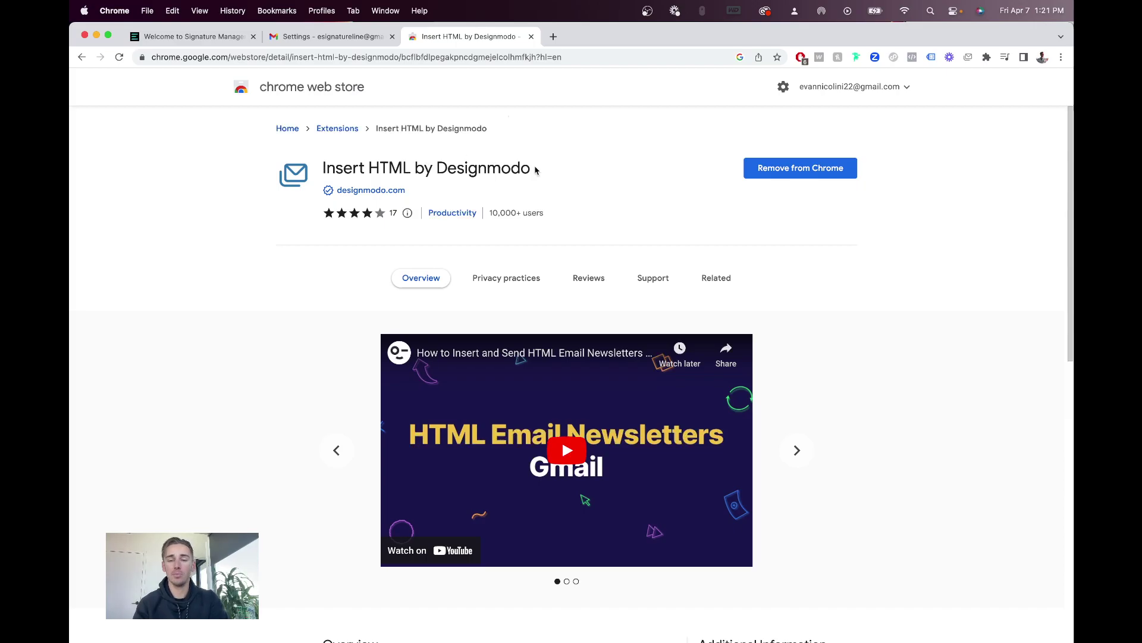
left_click(343, 33)
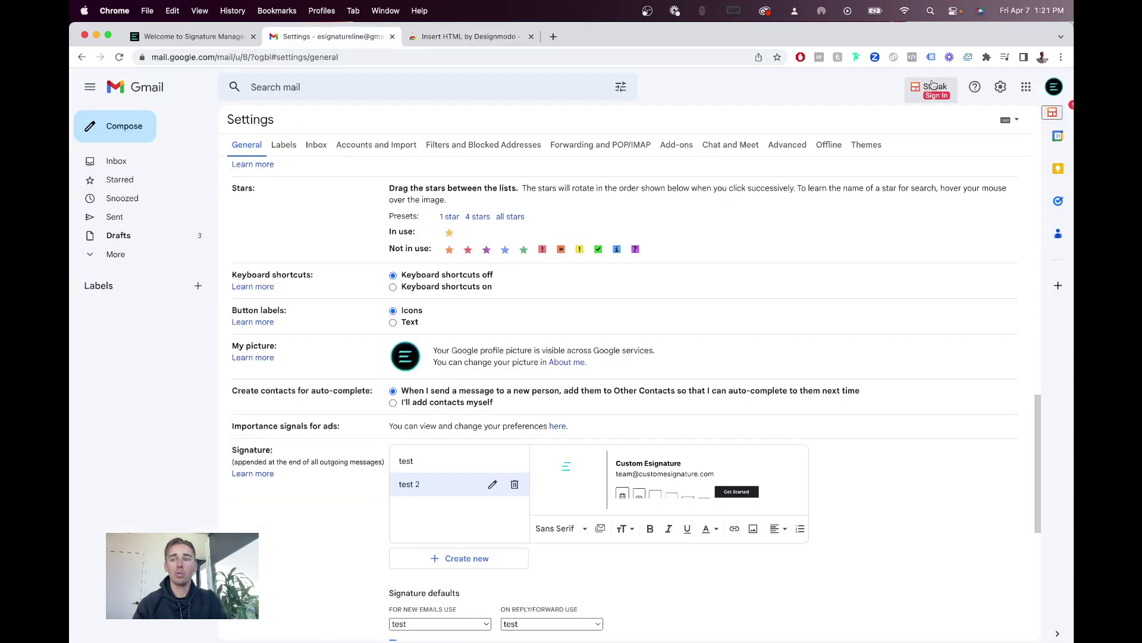
scroll(614, 401, "down", 3)
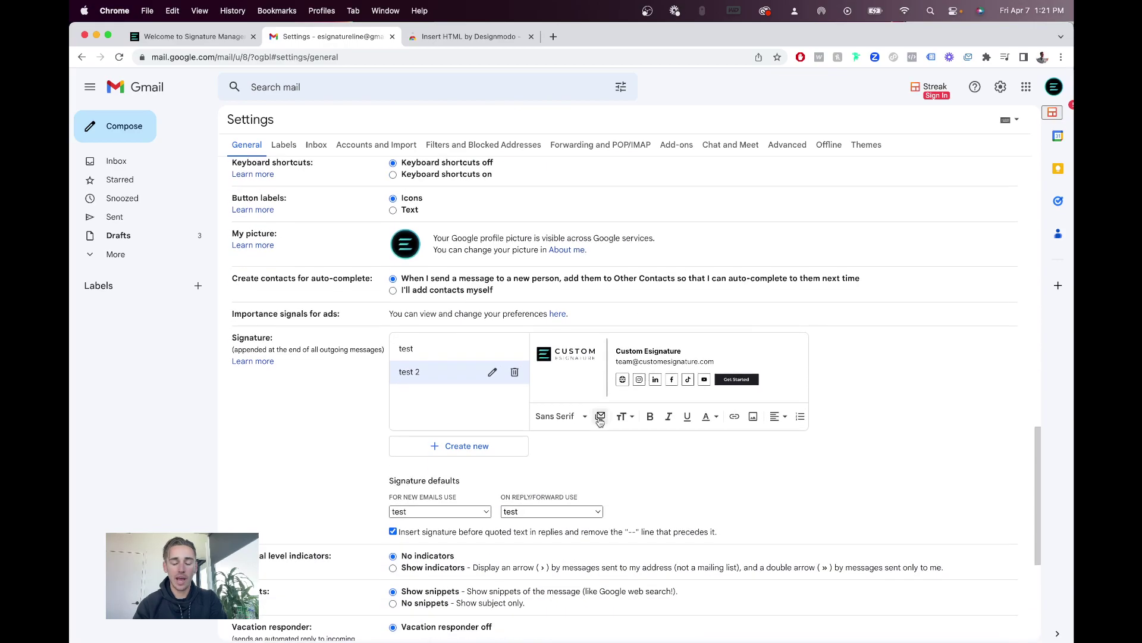
left_click(652, 357)
key("super+a")
key("BackSpace")
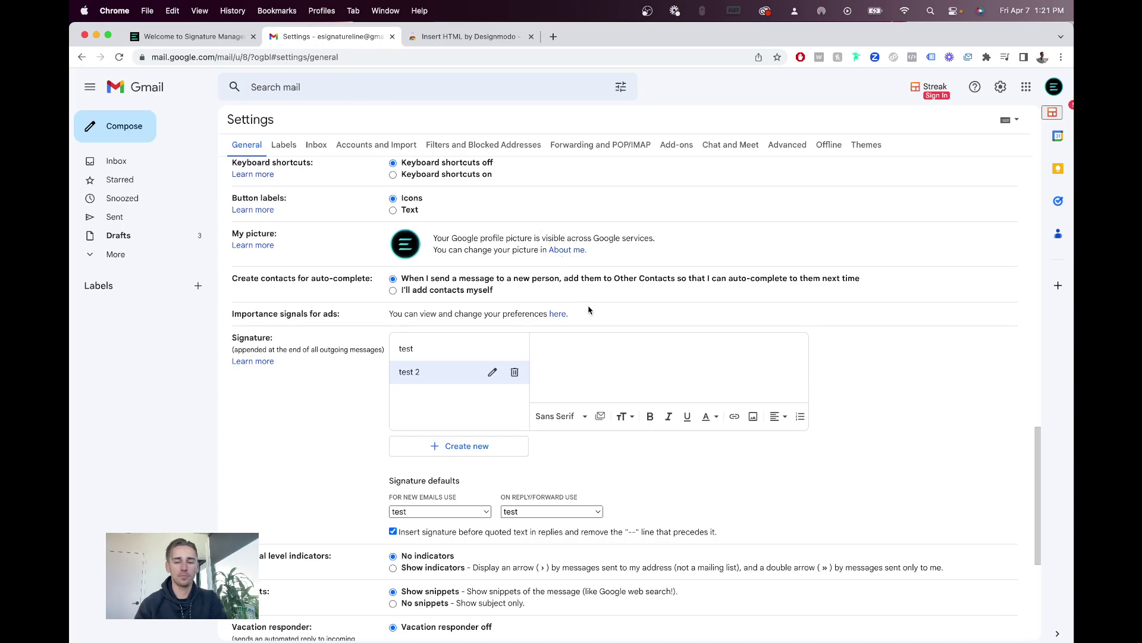
Copy the logo signature's HTML source code and open Gmail's Insert HTML box for 'test 2'
left_click(191, 37)
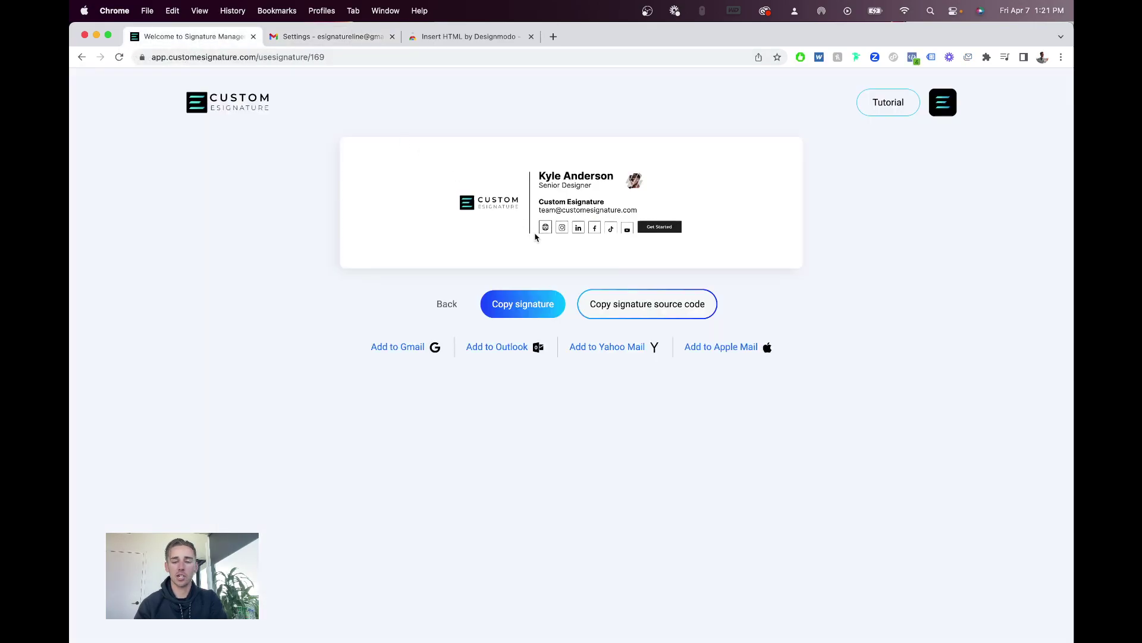
left_click(639, 310)
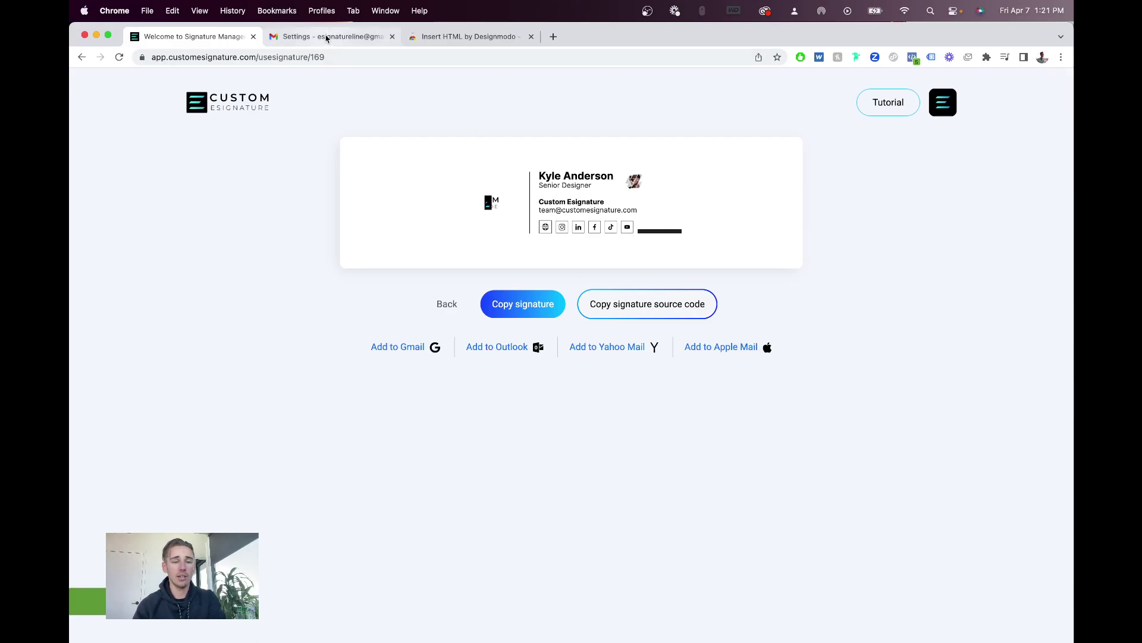
left_click(348, 37)
left_click(600, 416)
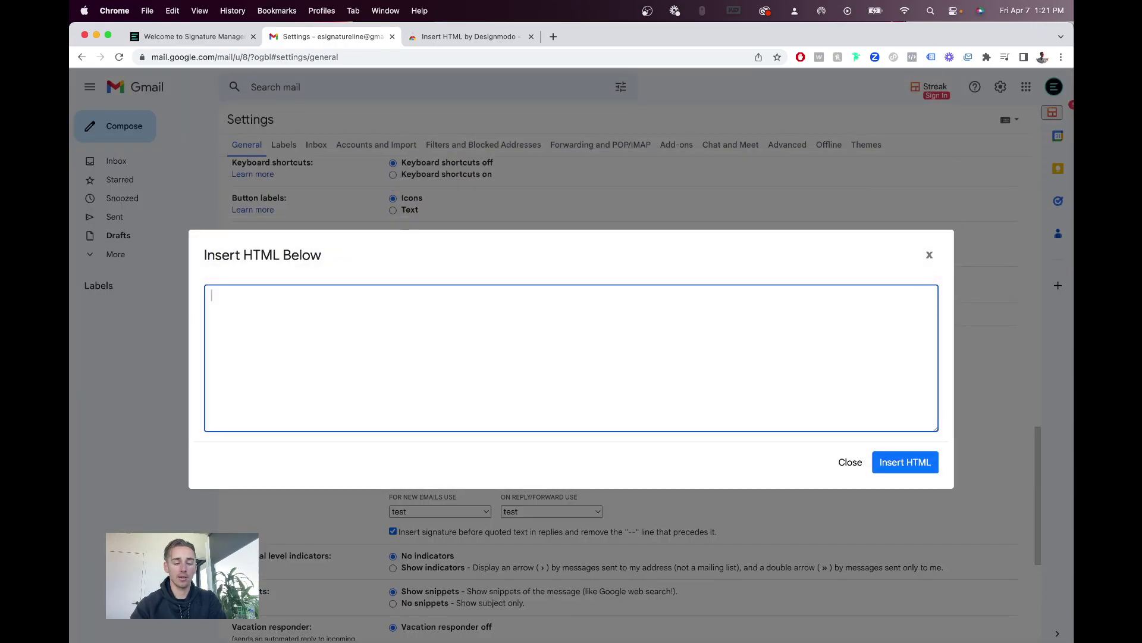
Paste the copied HTML into the Insert HTML box, insert it into 'test 2', and save the changes
key("super+v")
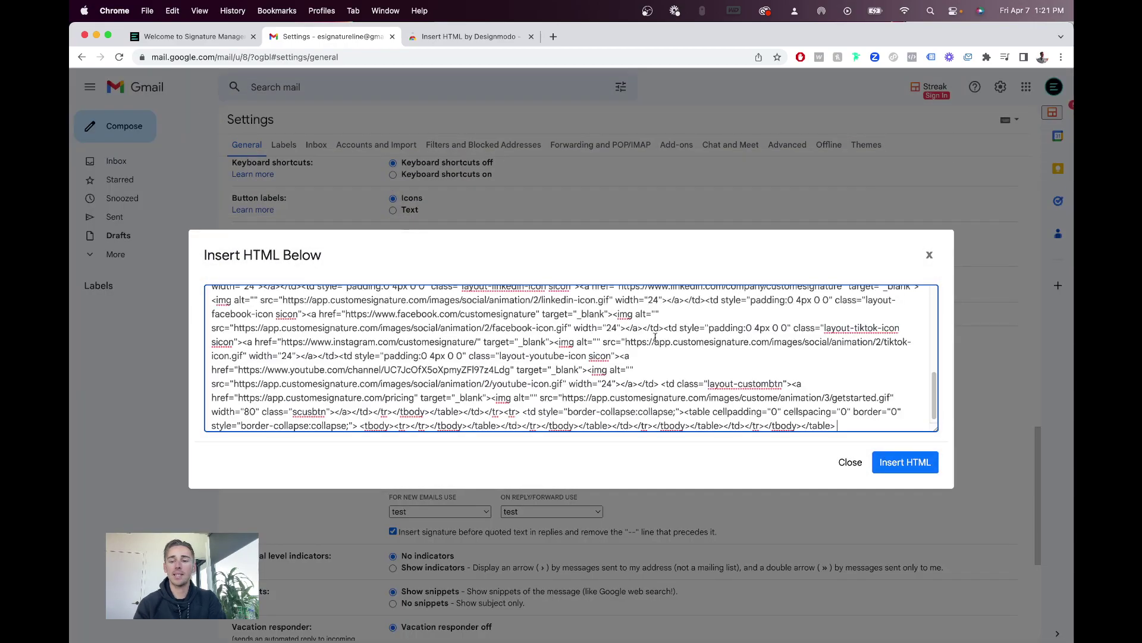
left_click(905, 462)
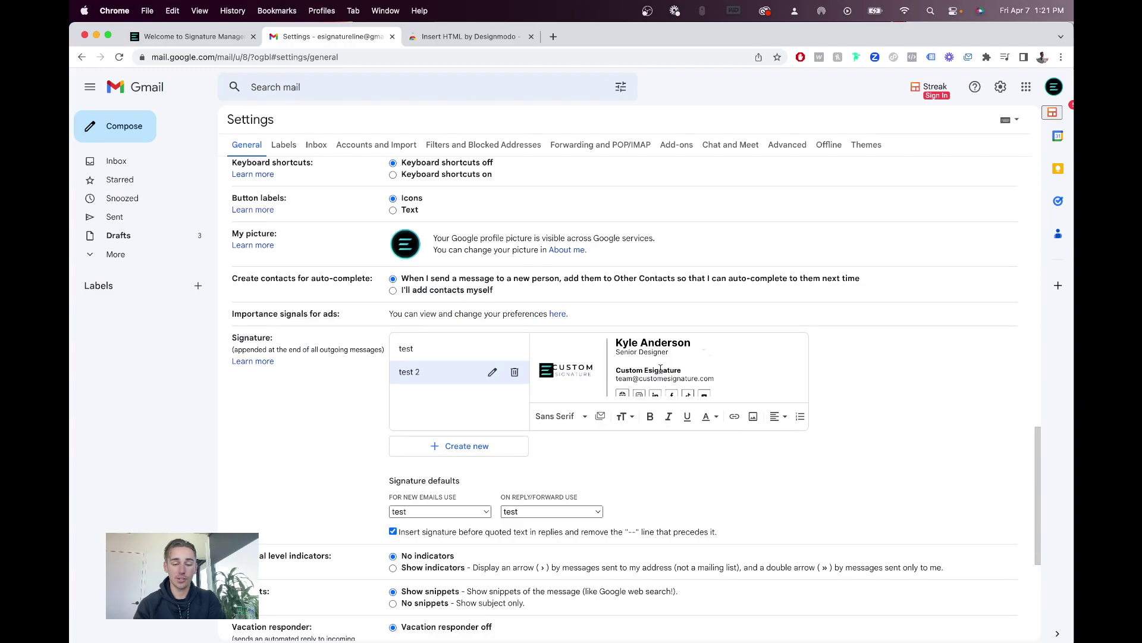
scroll(601, 442, "down", 5)
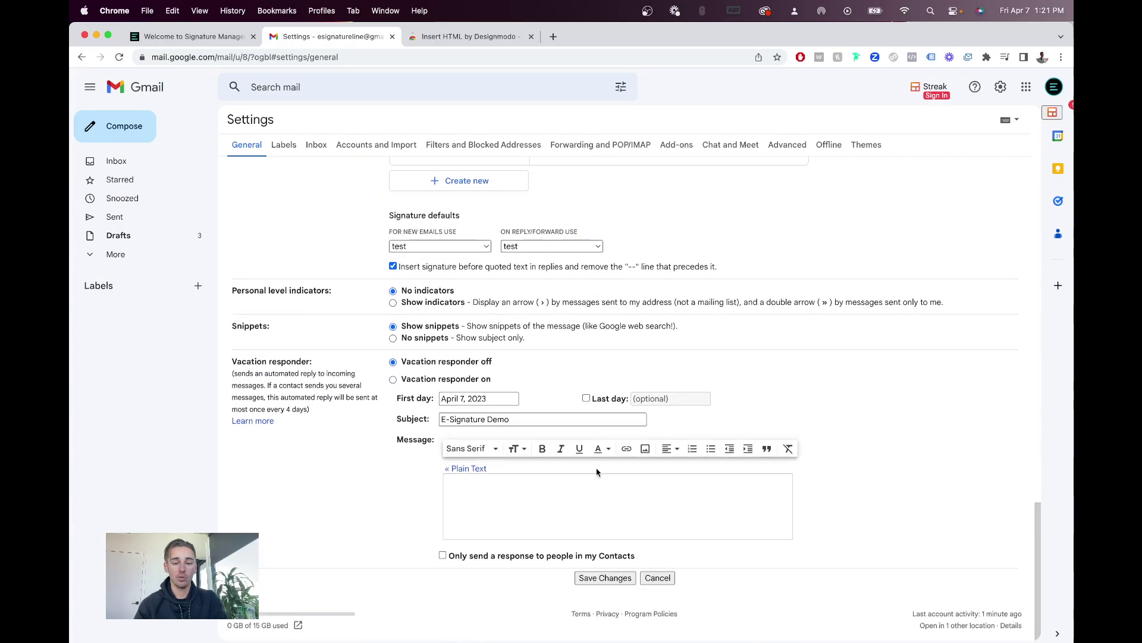
left_click(597, 577)
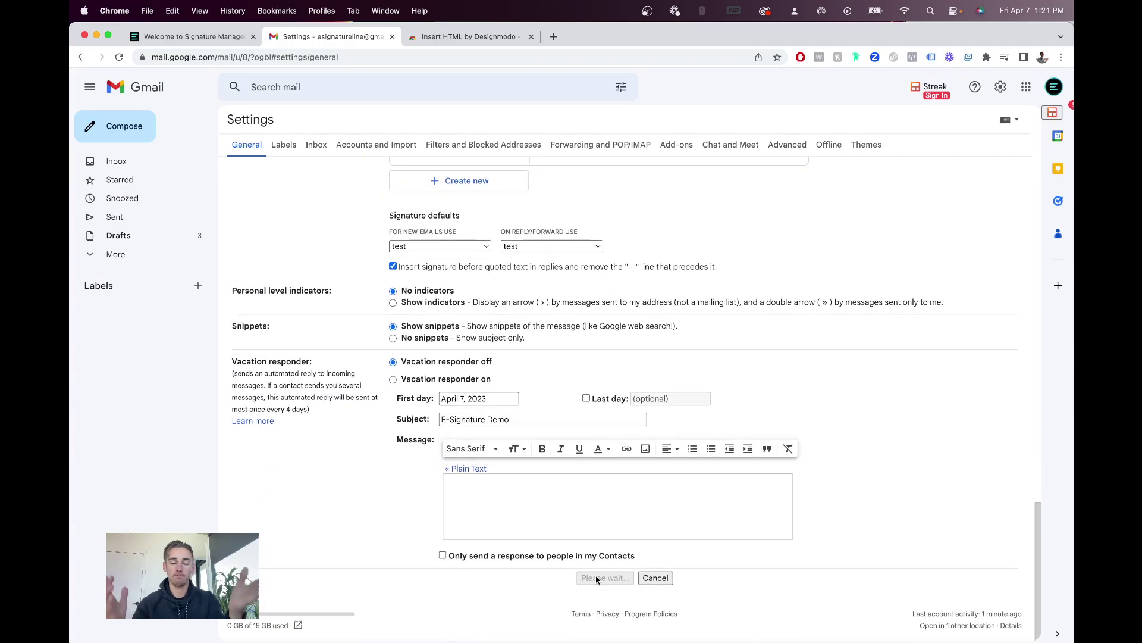
Compose a test message with the 'test 2' signature selected, then discard the draft
left_click(119, 126)
left_click(899, 631)
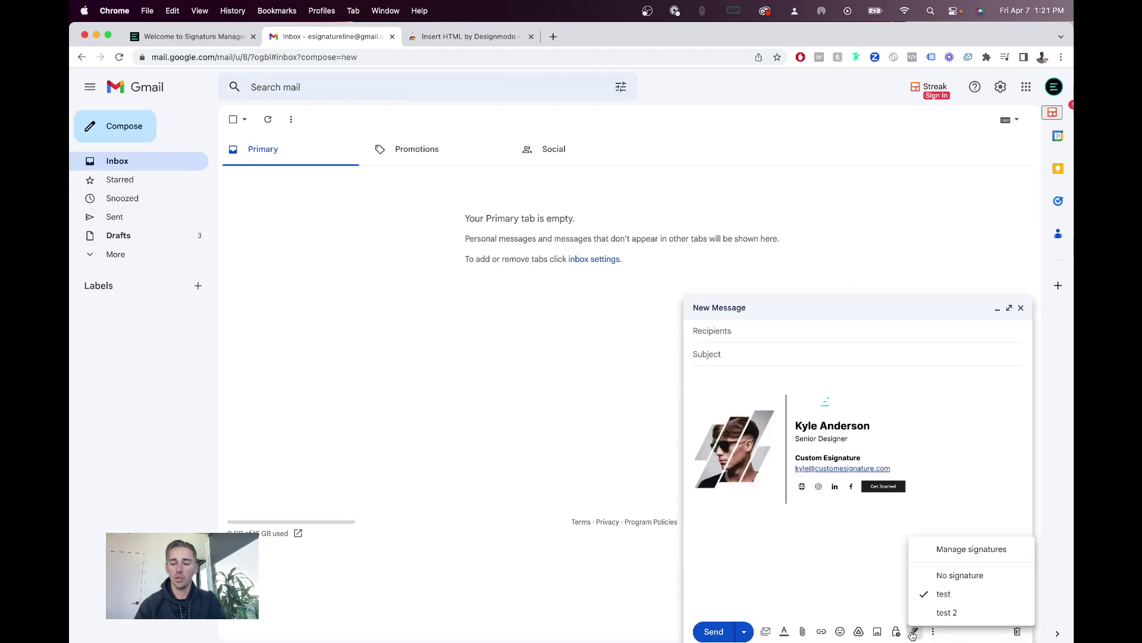
left_click(946, 613)
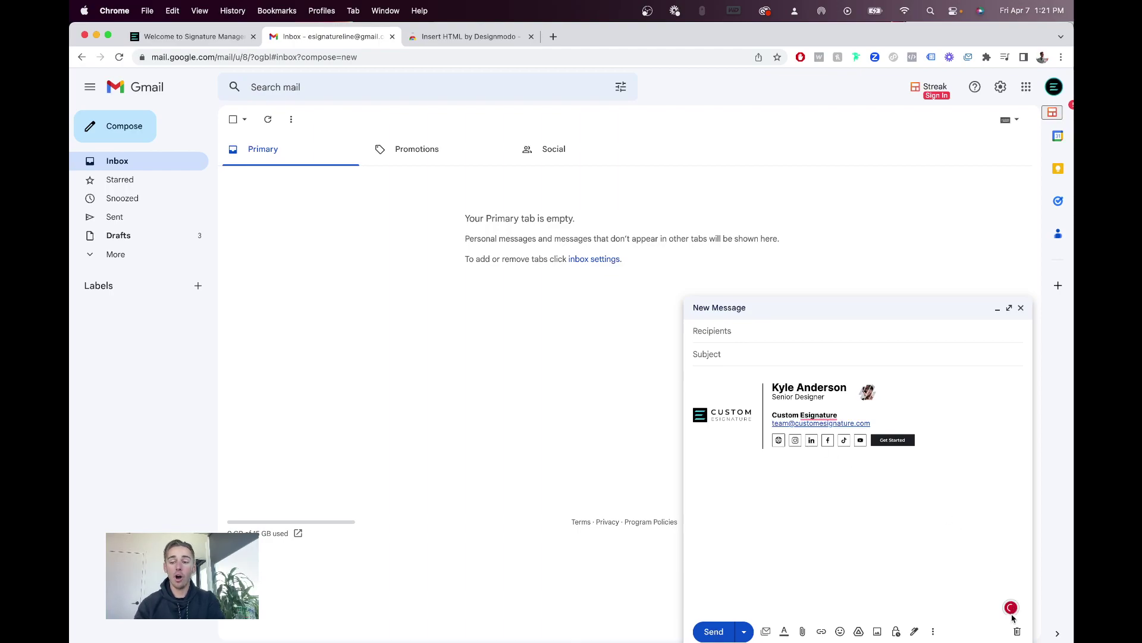
left_click(1015, 632)
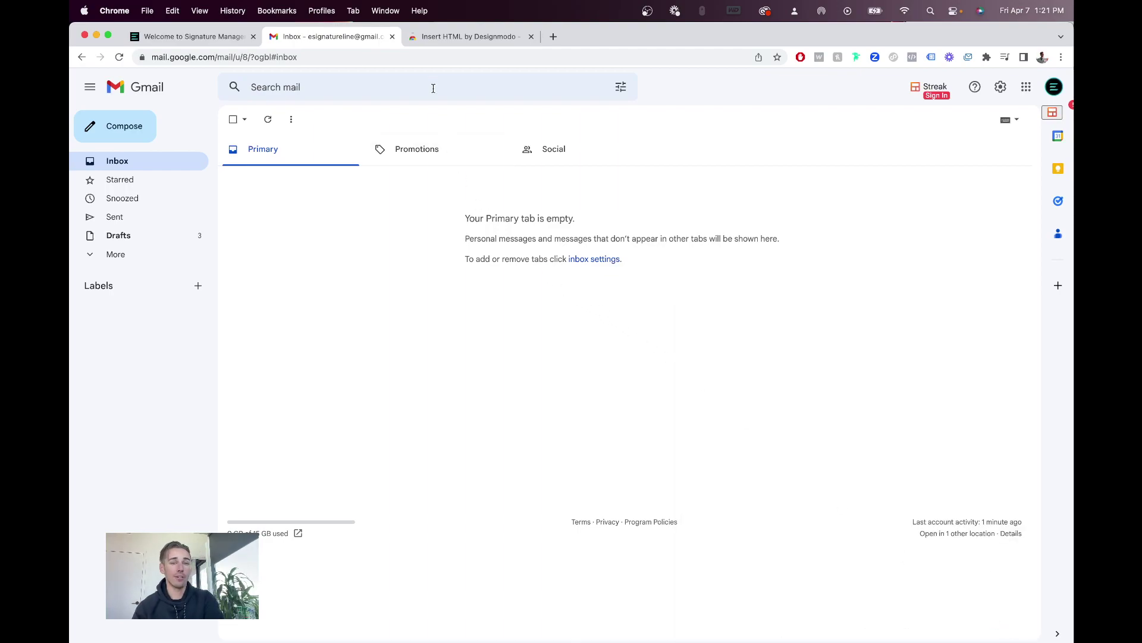
Bring up Firefox showing the Custom Esignature dashboard
left_click(438, 39)
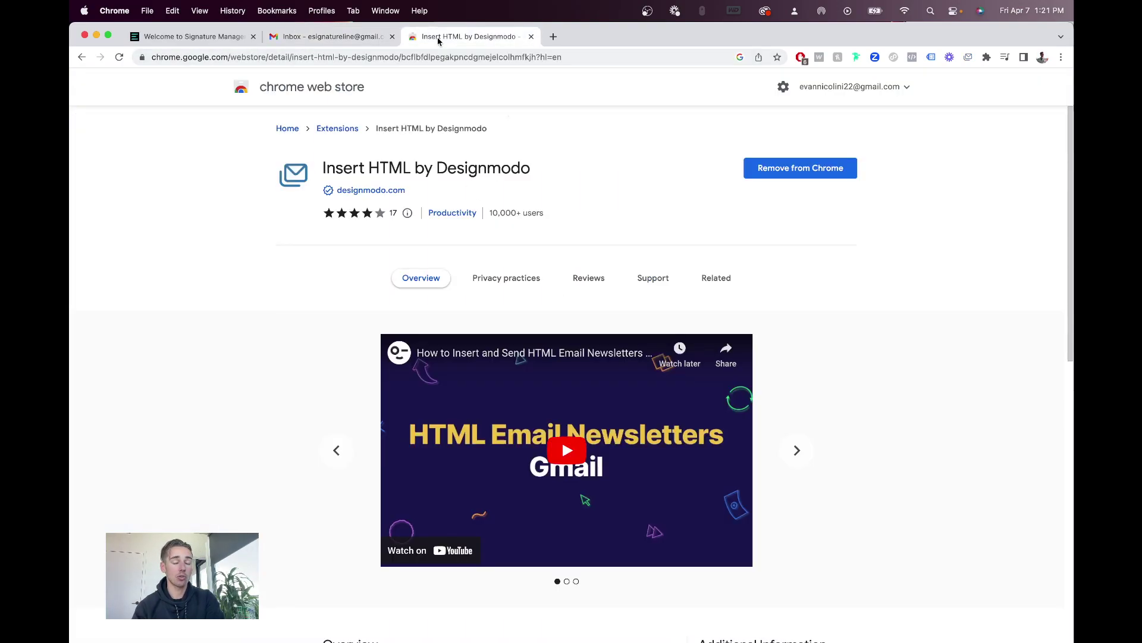
left_click(357, 39)
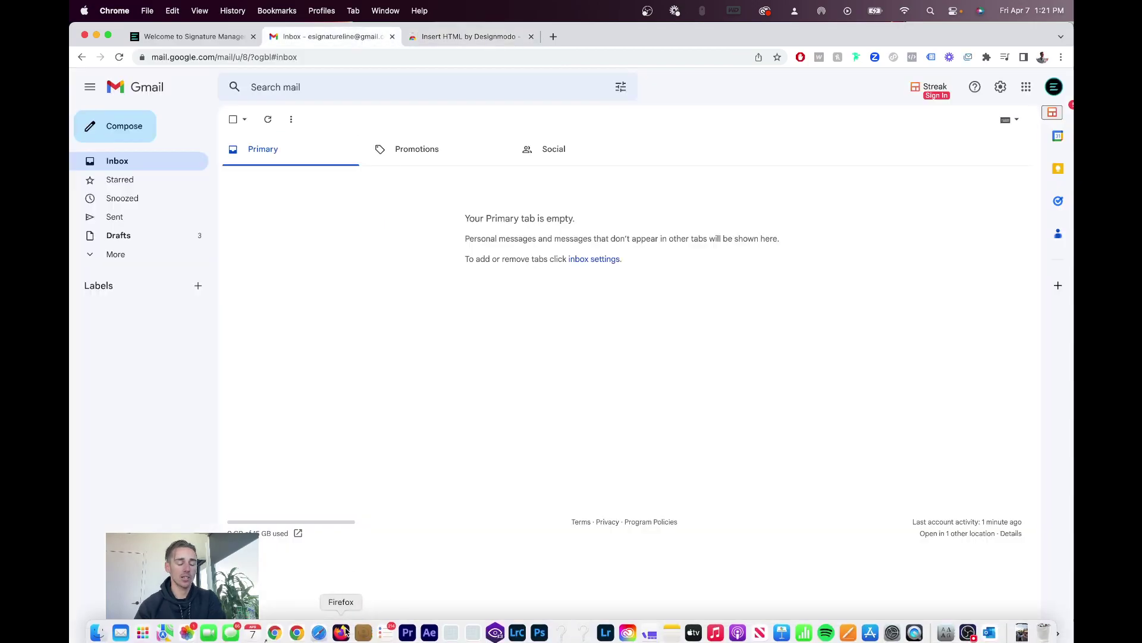
left_click(342, 633)
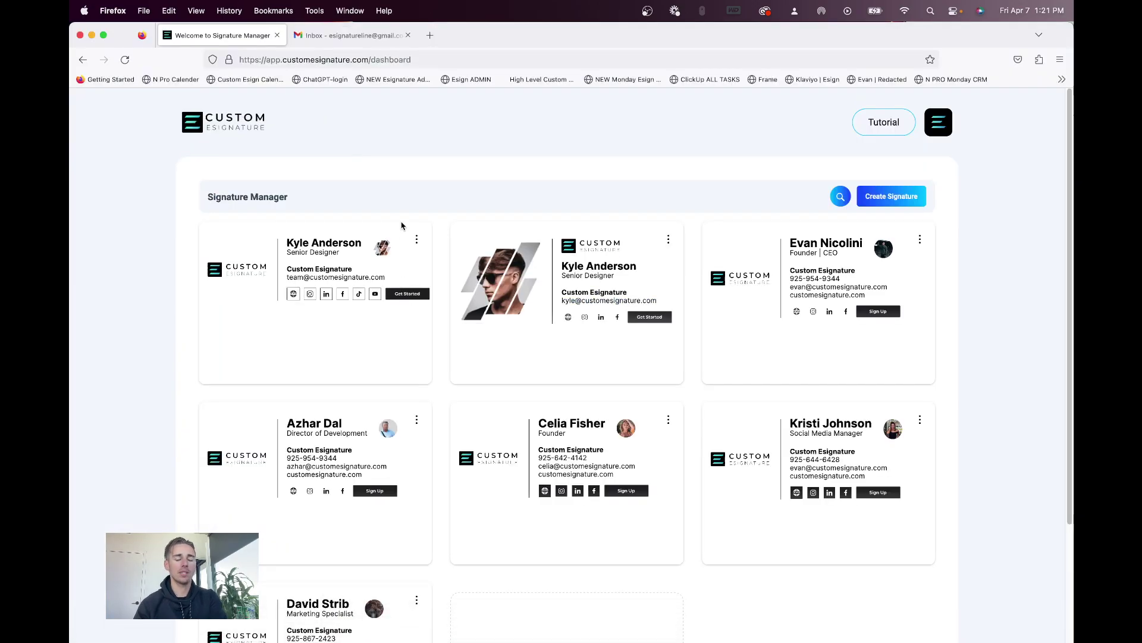
In Firefox, copy the first logo signature card from Custom eSignature and return to the Gmail inbox
left_click(416, 238)
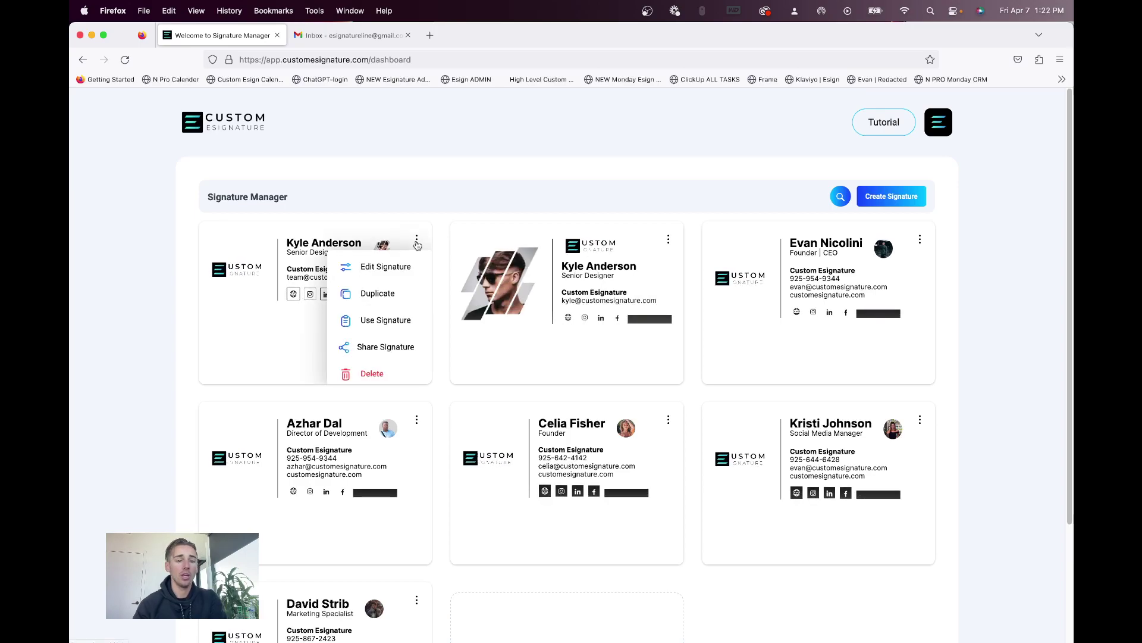
left_click(380, 320)
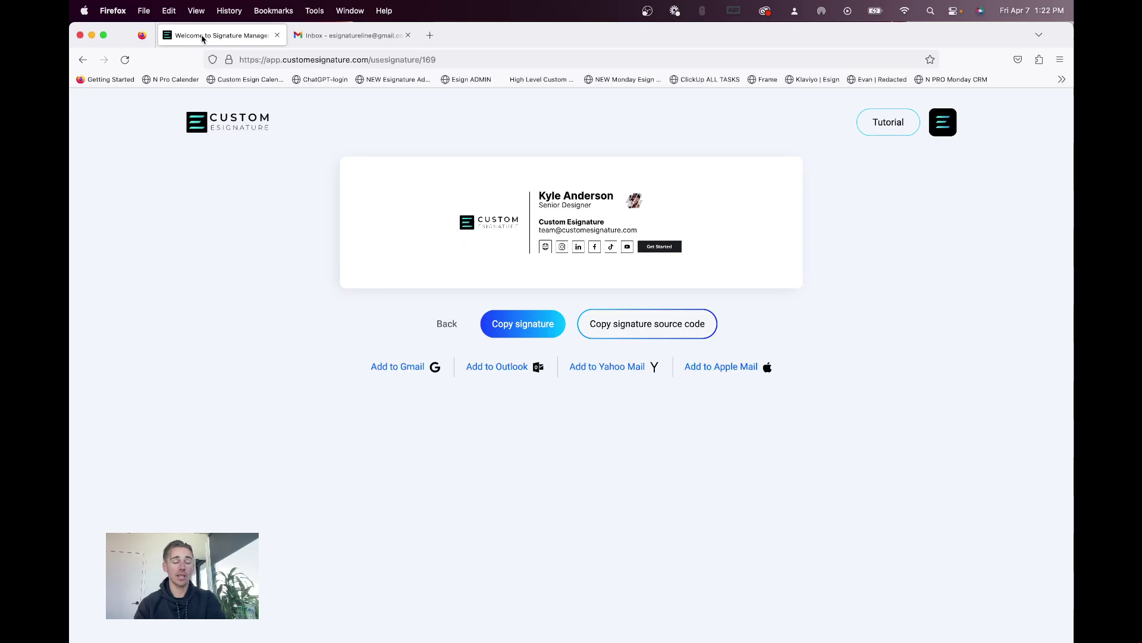
left_click(328, 41)
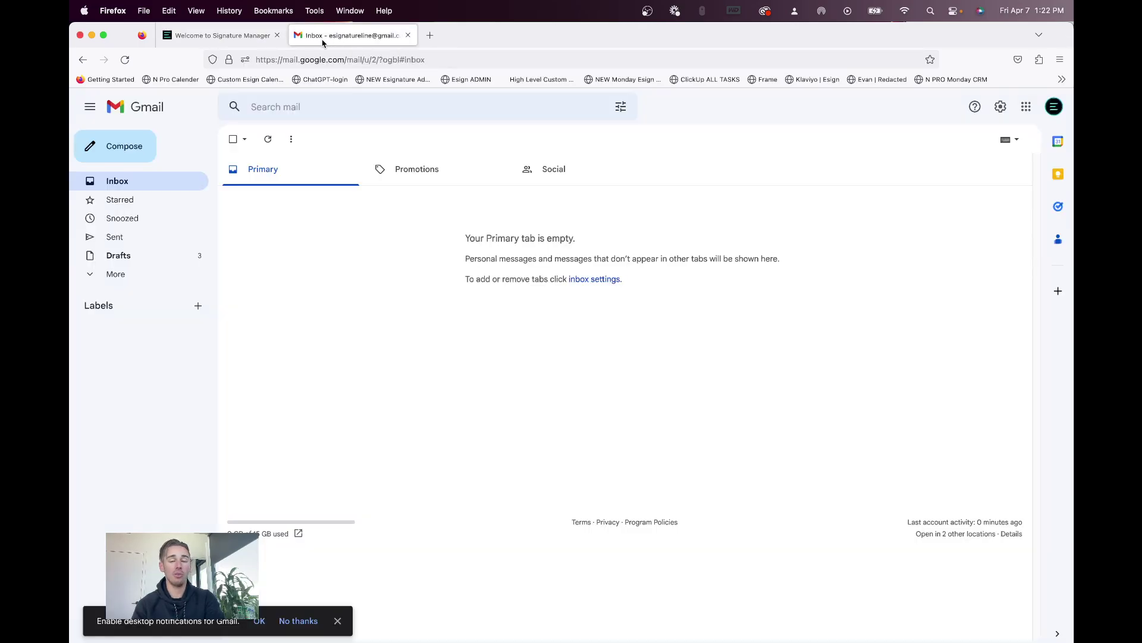
left_click(234, 35)
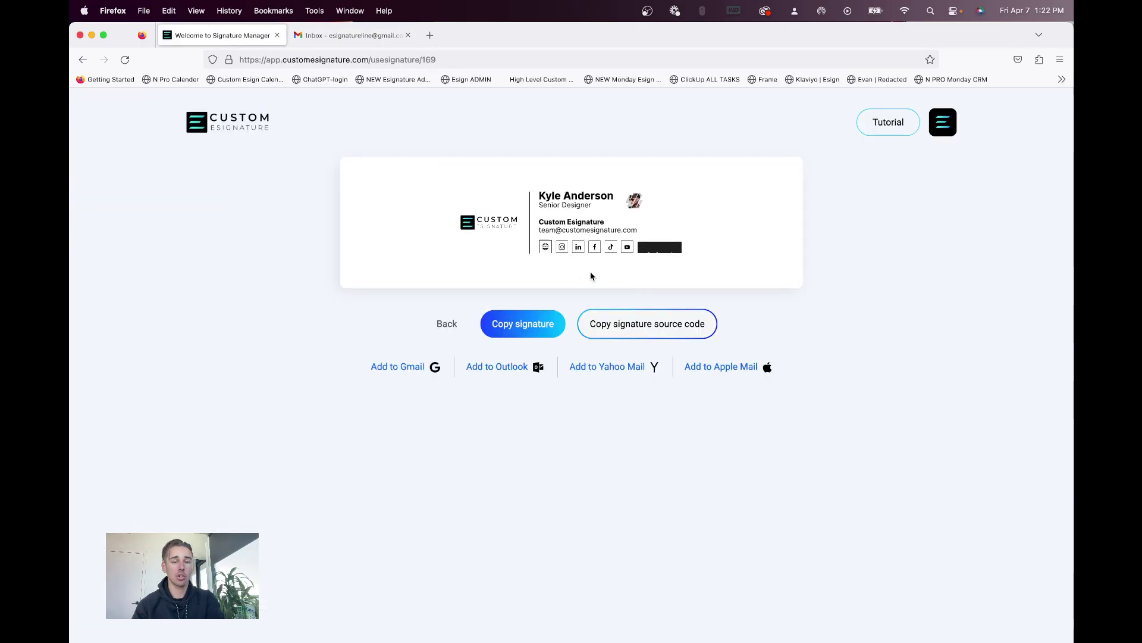
left_click(517, 323)
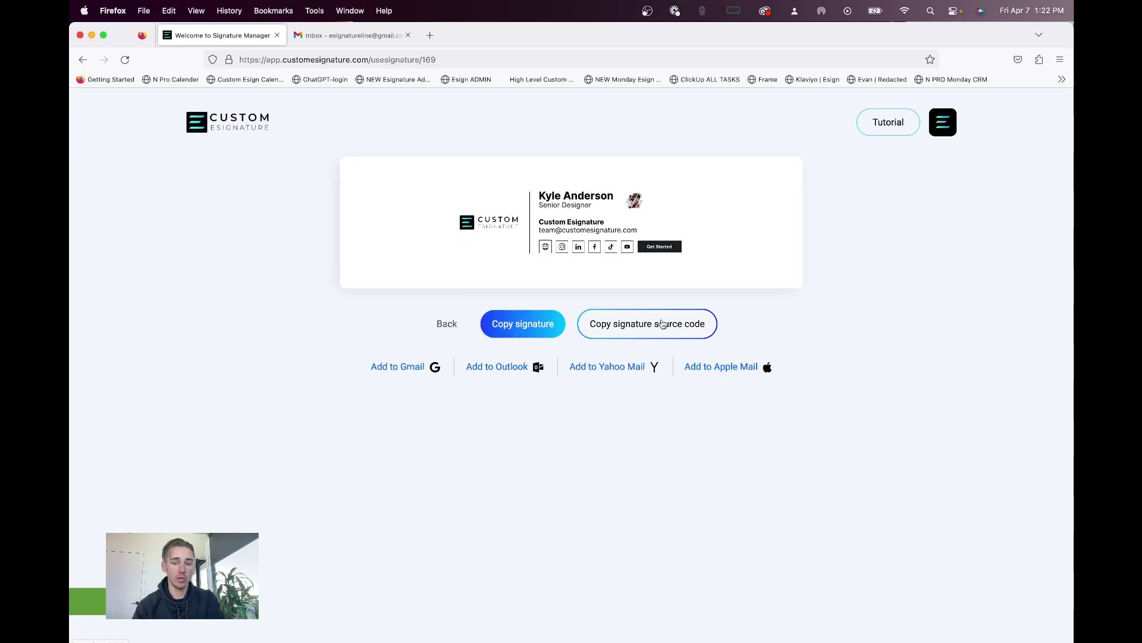
left_click(352, 36)
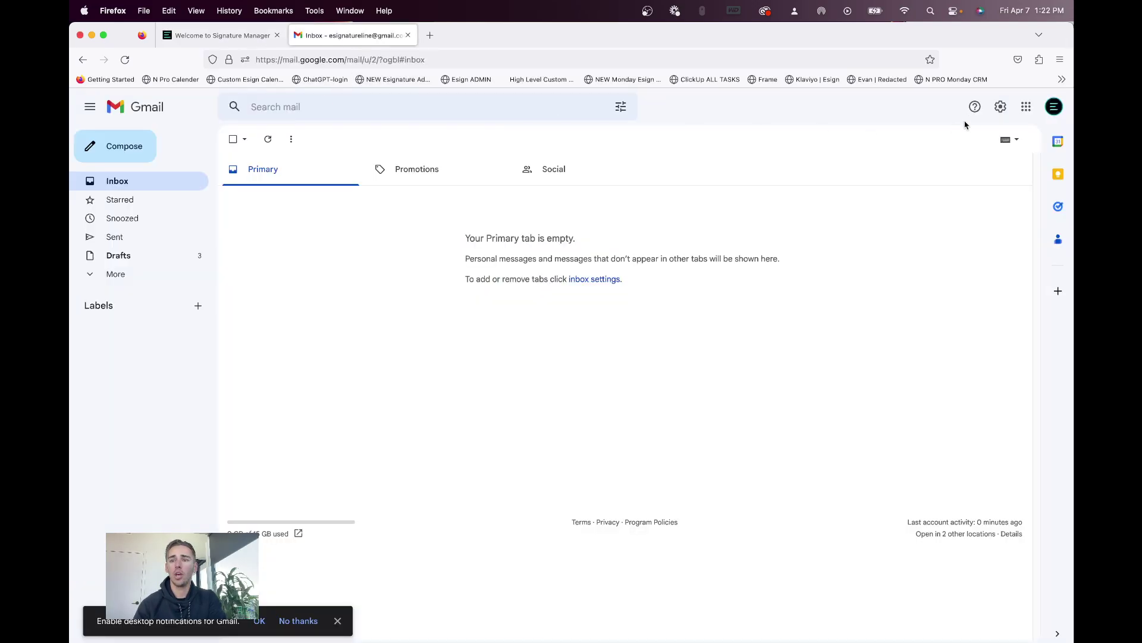
Create a new Gmail signature named 'firefox' and paste the copied signature block into it
left_click(1001, 107)
left_click(947, 167)
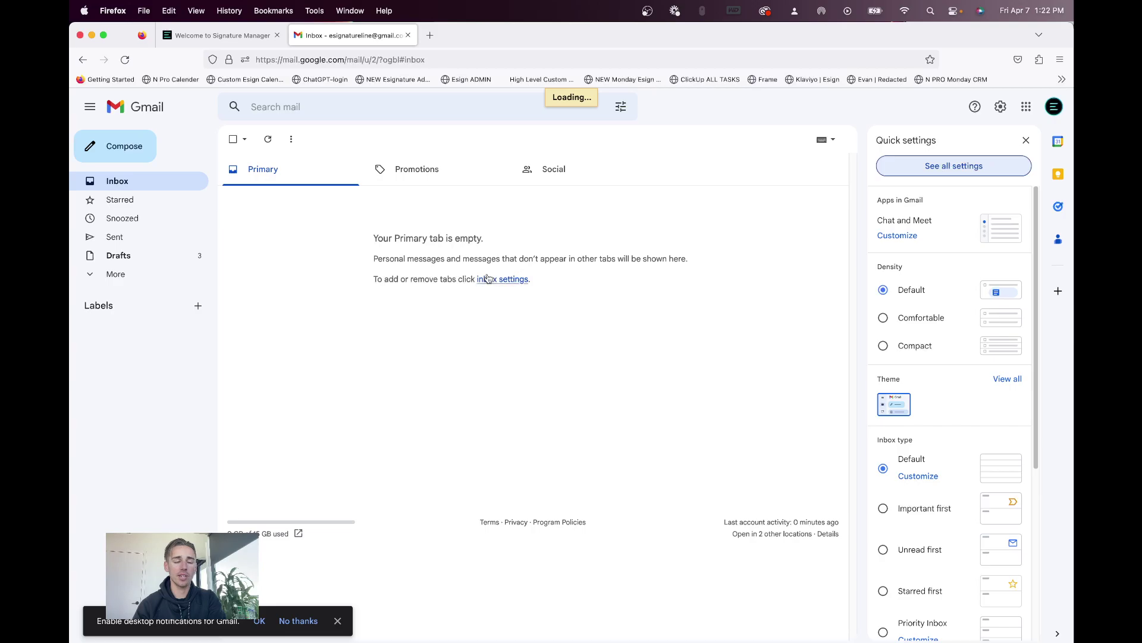
scroll(487, 277, "down", 15)
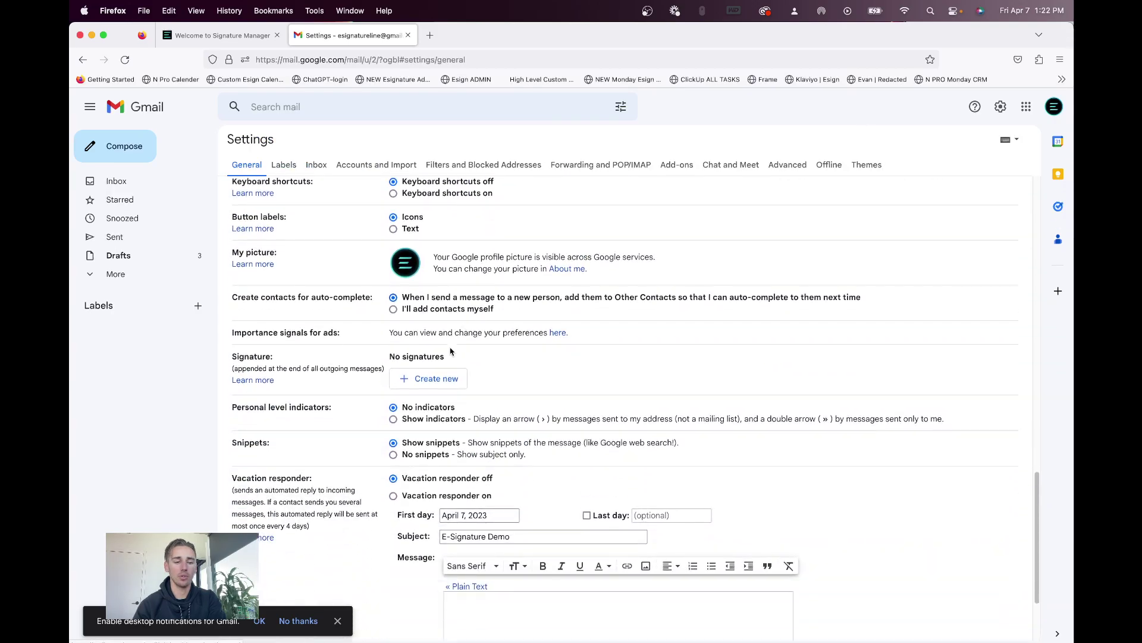
left_click(442, 376)
type("firefox")
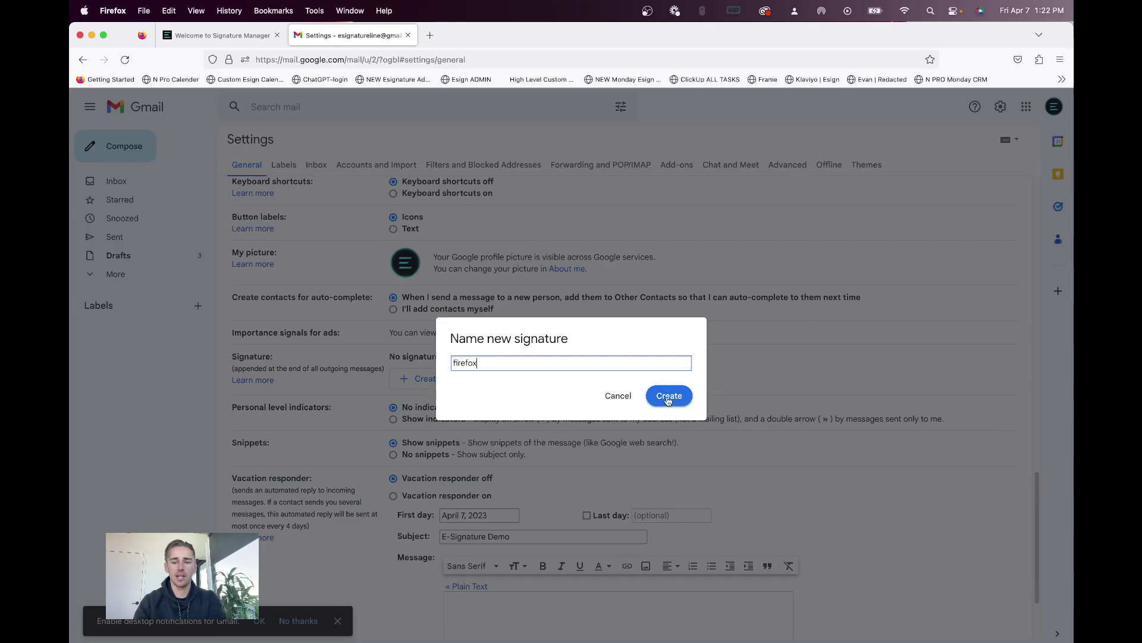
left_click(669, 395)
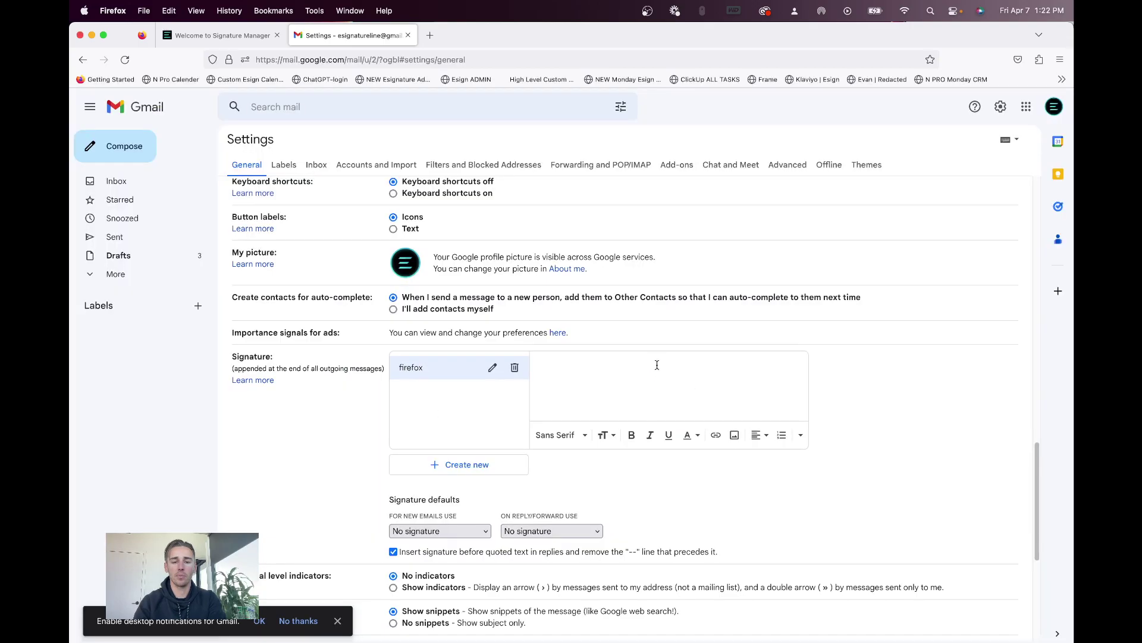
key("super+v")
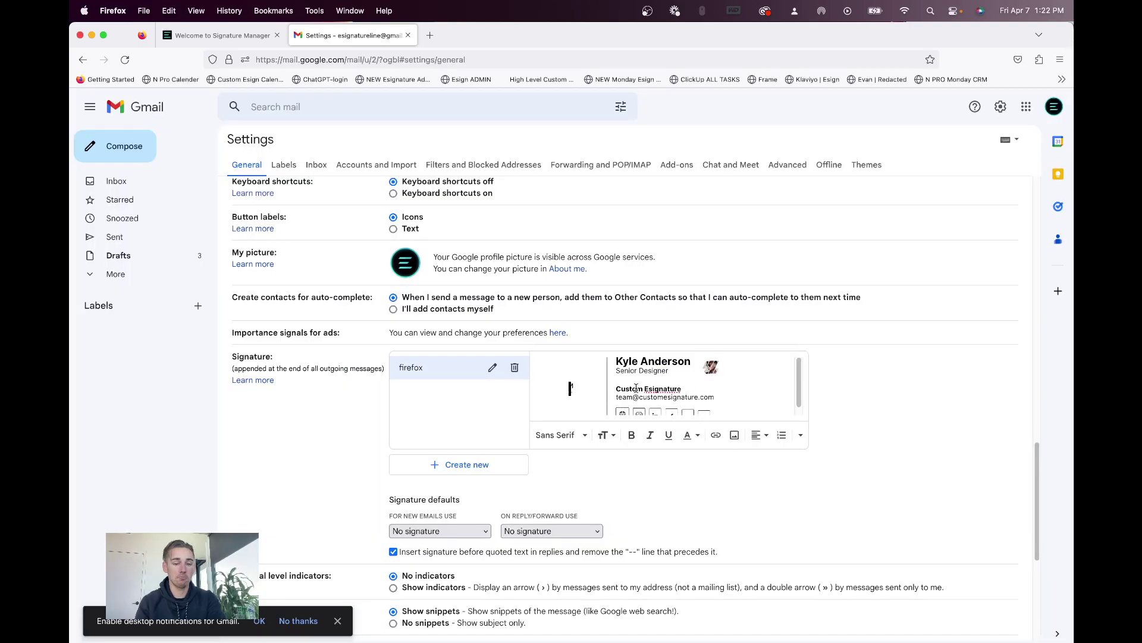
Set 'firefox' as the default for new emails and for replies/forwards, then save the changes
left_click(451, 532)
left_click(454, 542)
left_click(552, 531)
left_click(523, 542)
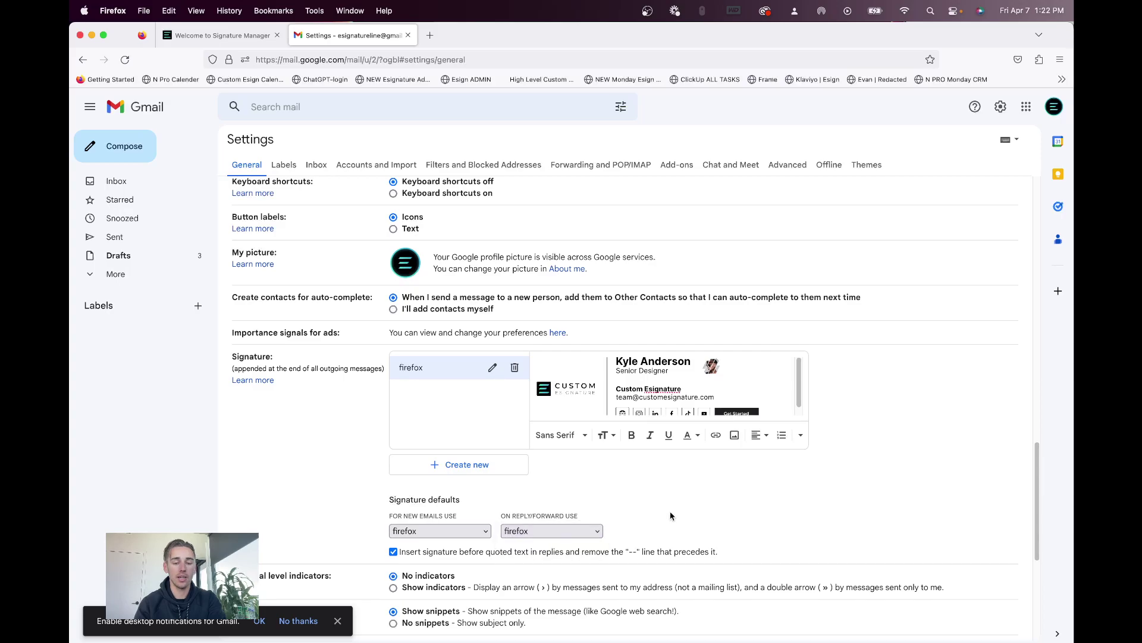
scroll(676, 516, "down", 3)
scroll(676, 515, "down", 3)
left_click(606, 576)
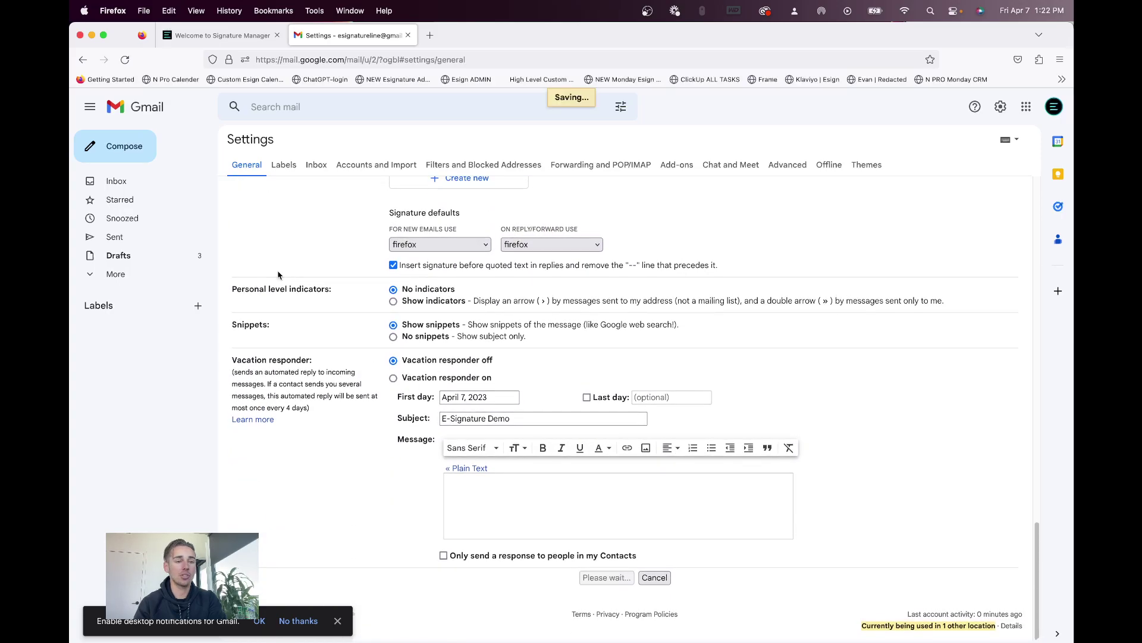
Start a new message and confirm the firefox logo signature with social icons appears in the body
left_click(136, 143)
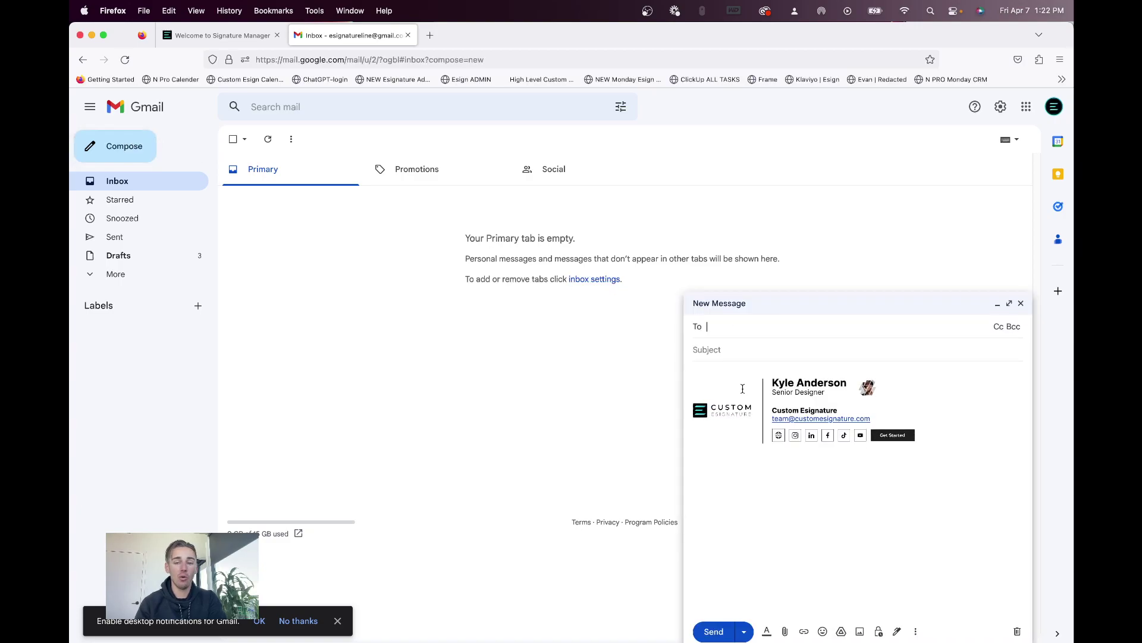